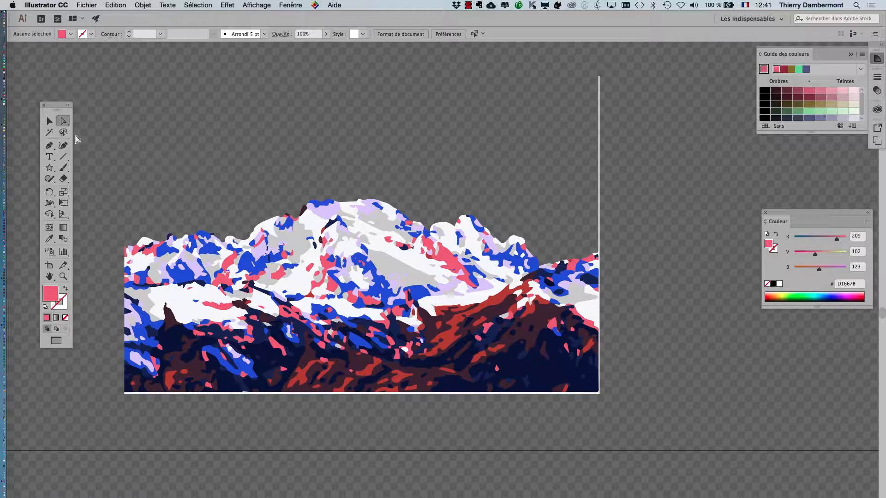
click(49, 121)
click(210, 291)
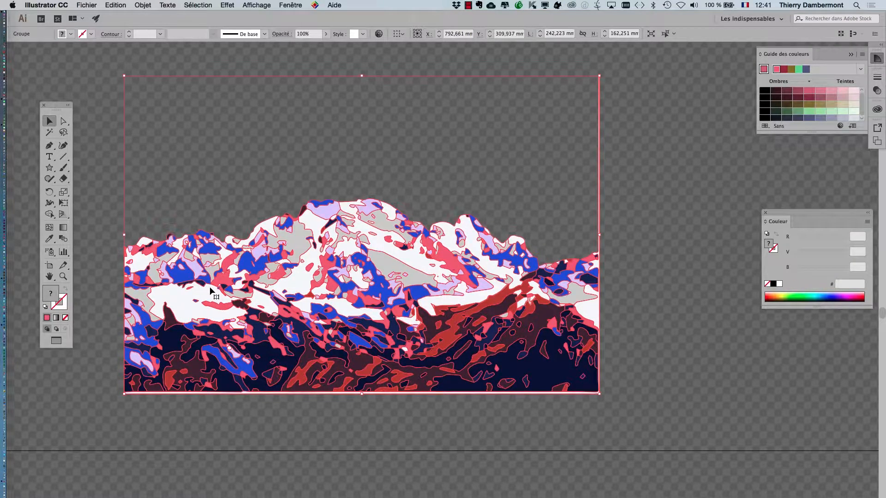
click(276, 444)
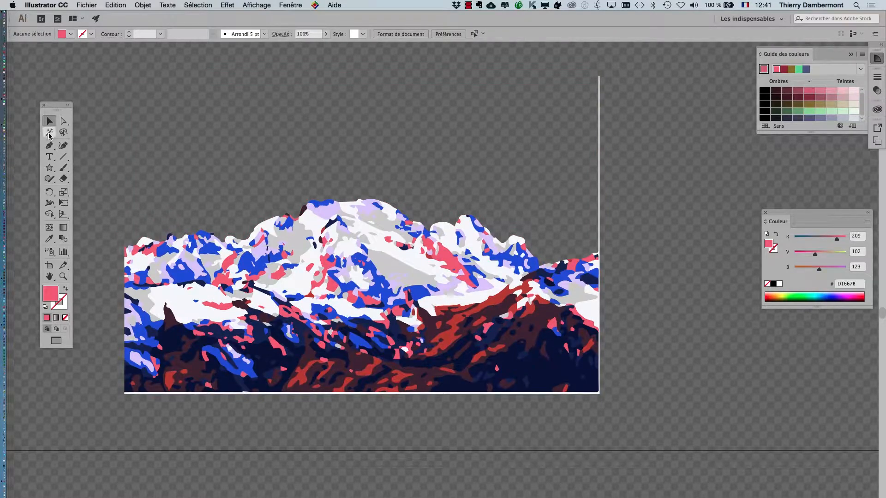
click(64, 122)
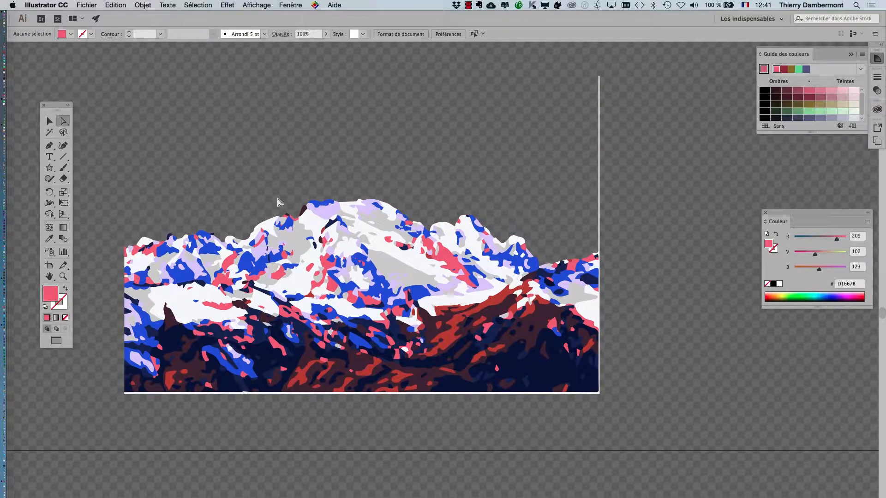
key(super+a)
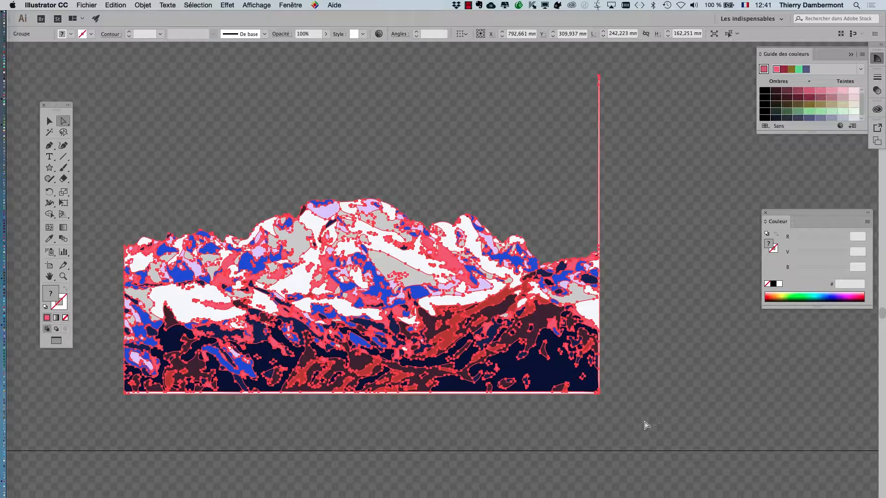
click(646, 425)
Step: Show the document's layers in an enlarged list and expand Calque 1 to display its groups and image tracings
click(289, 6)
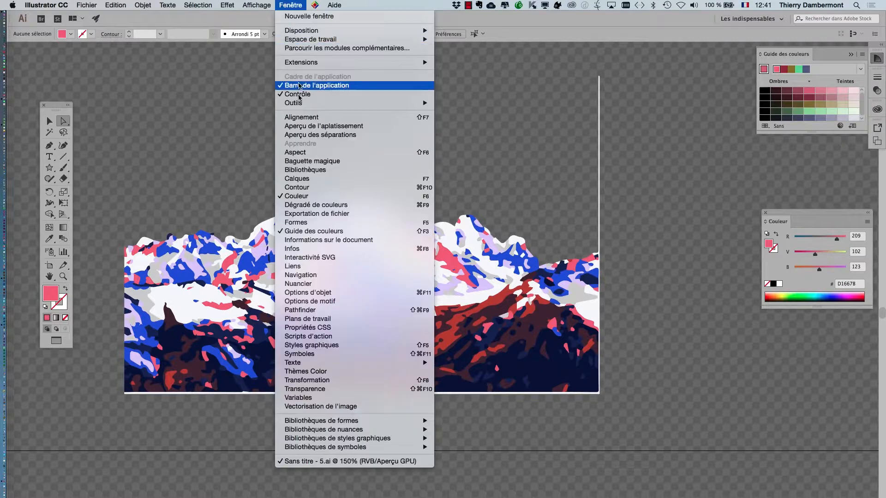
click(305, 180)
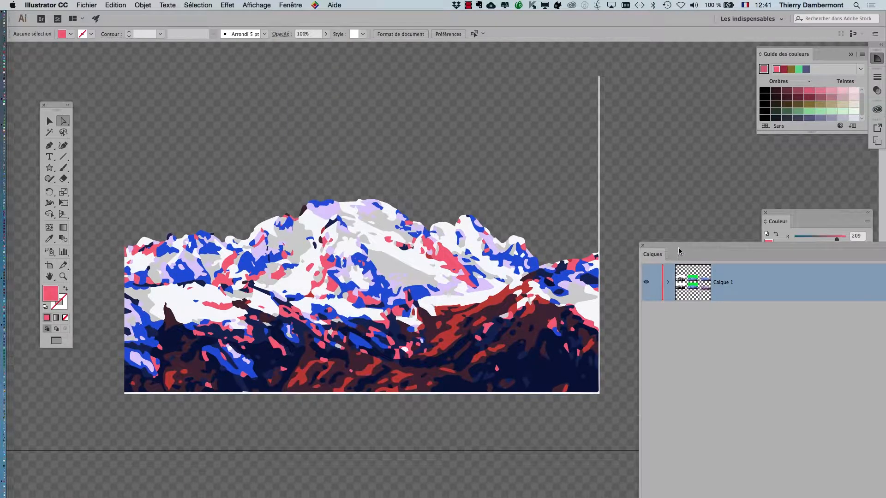
drag(679, 251, 544, 67)
click(534, 98)
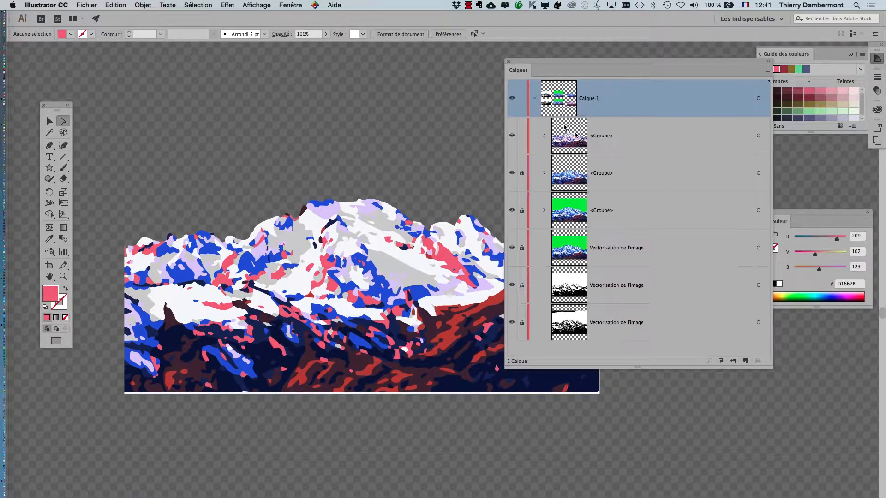
drag(772, 368, 783, 473)
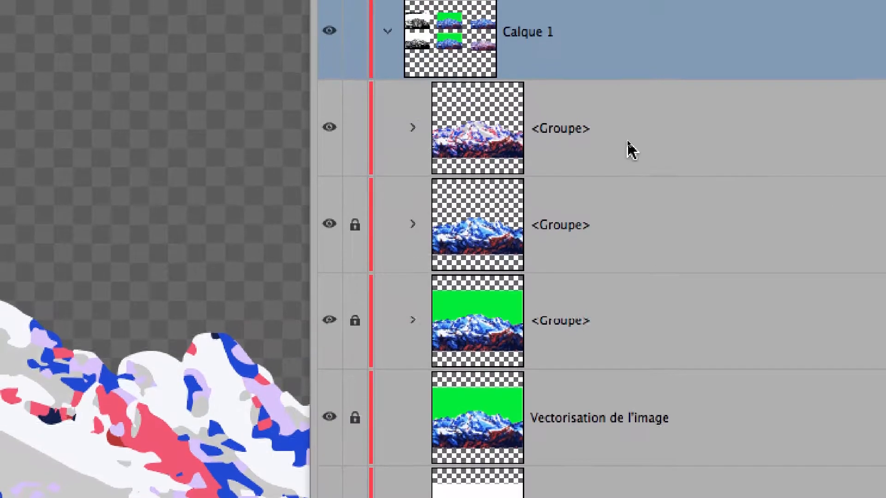
Step: Select all artwork of the topmost group in Calque 1 and uncover the mountain illustration
click(629, 137)
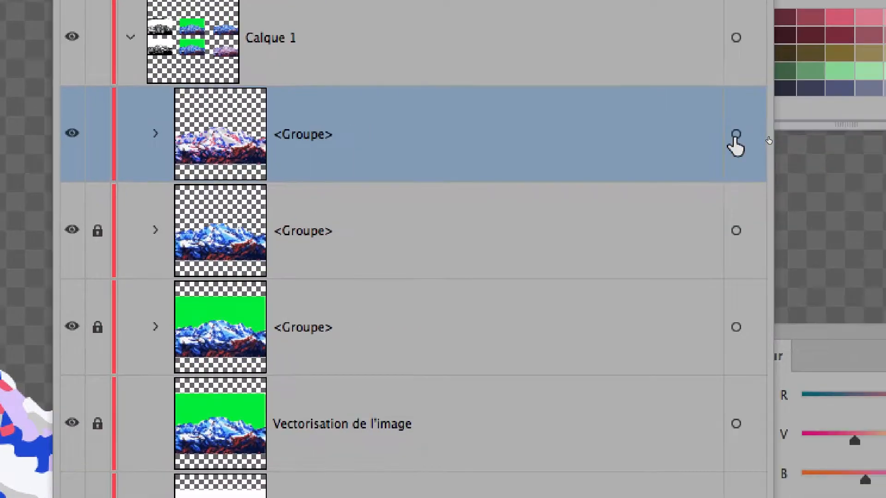
click(735, 134)
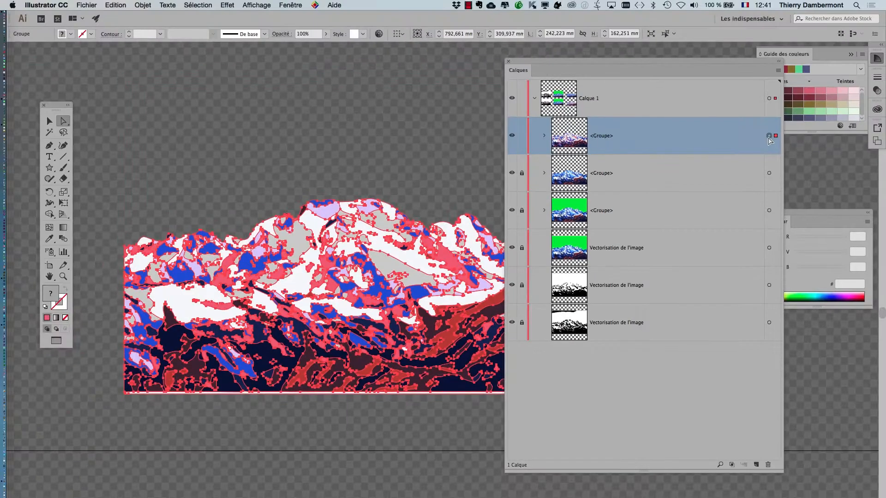
key(v)
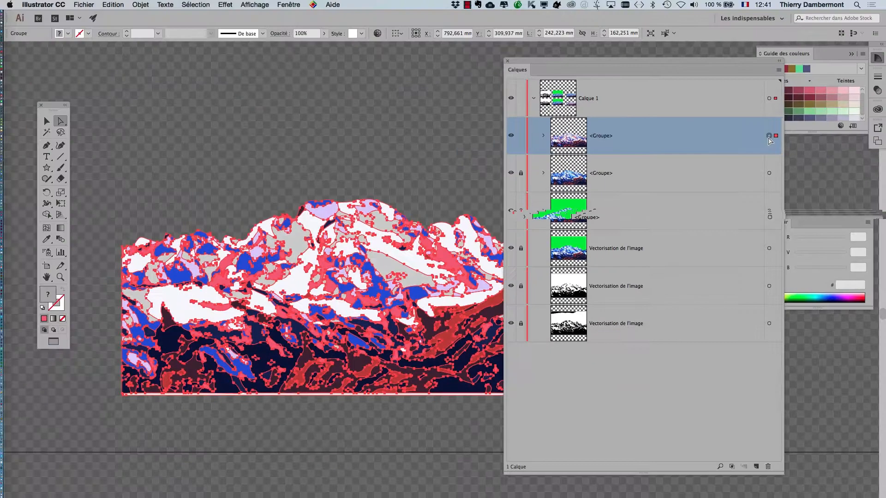
drag(545, 70, 64, 447)
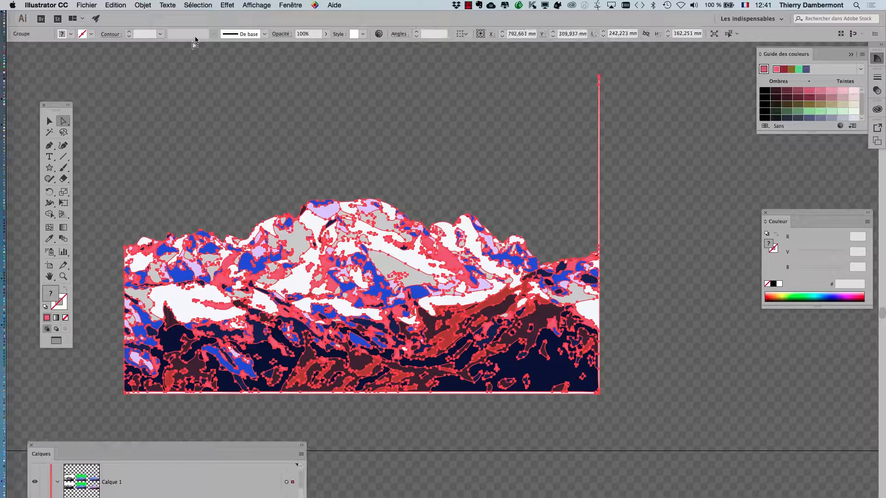
Step: Display the document swatches beside the mountain and hide the layers list
click(285, 4)
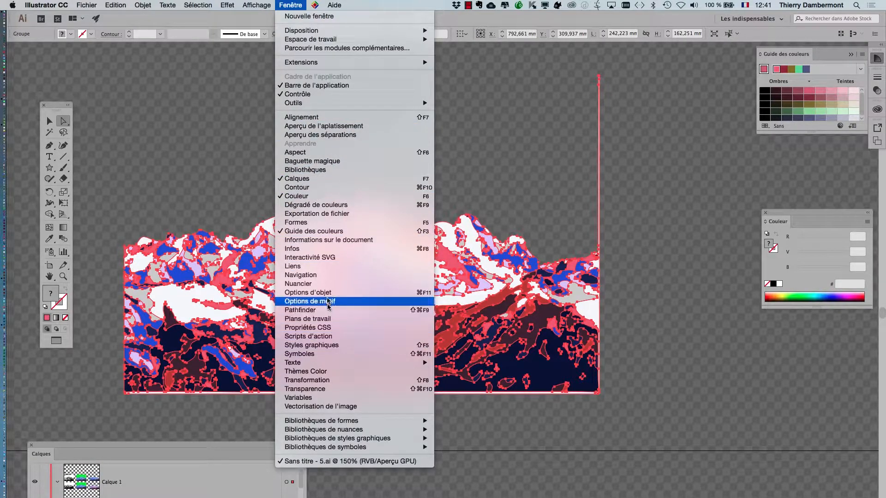
click(326, 284)
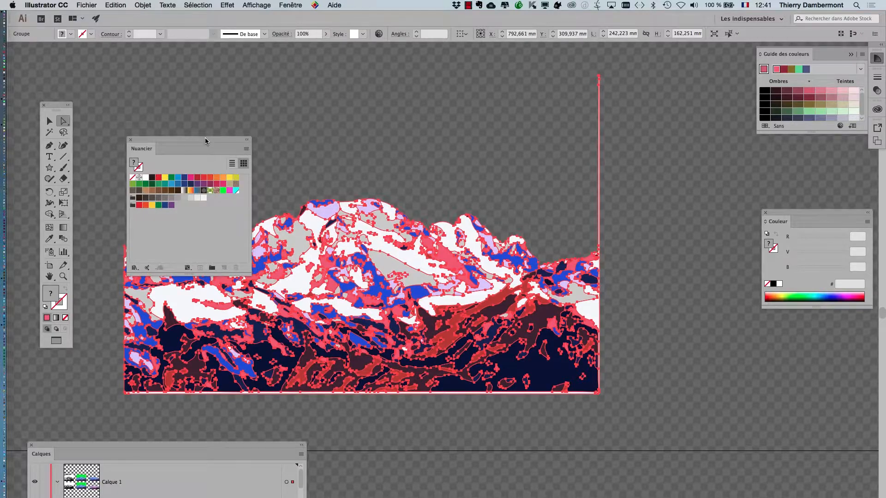
drag(209, 139, 622, 63)
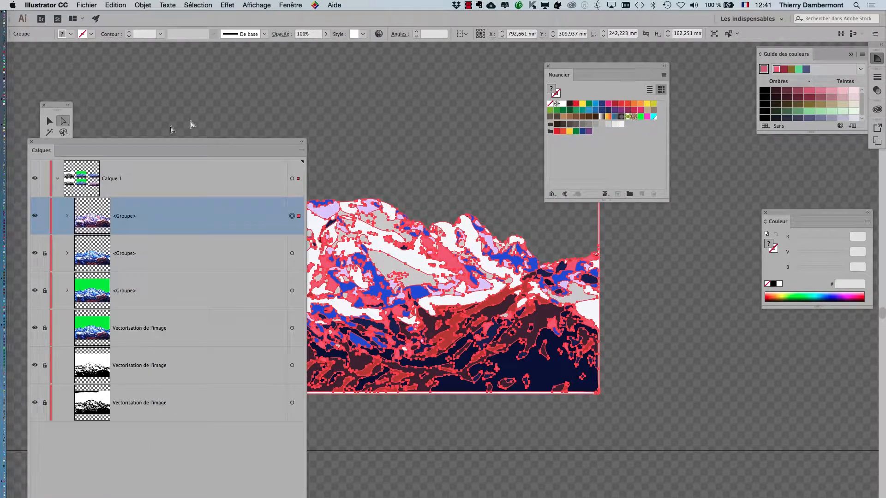
click(32, 143)
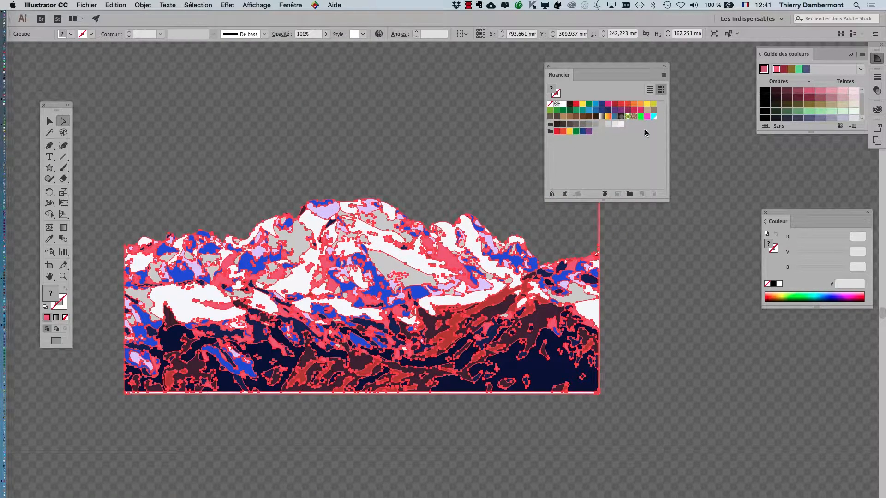
Step: Add the selected mountain group's colours to the swatches, deselect the artwork and place the swatches clear of it
key(super+alt+8)
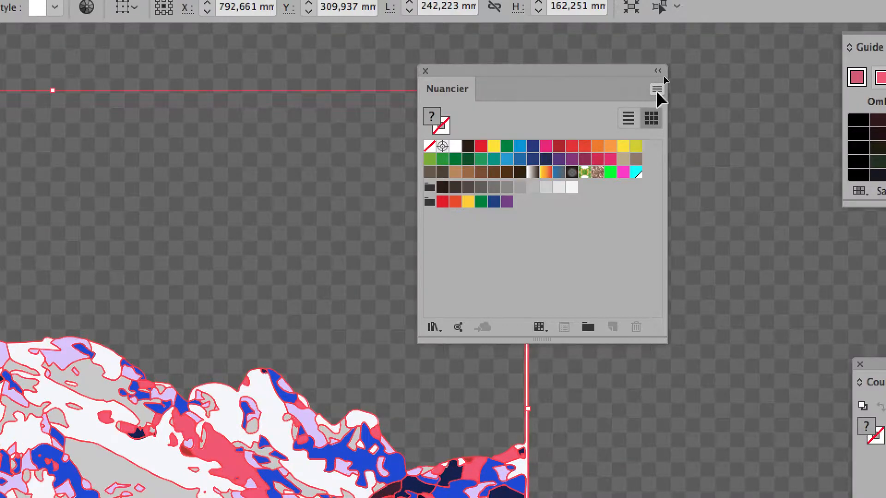
key(super+alt+8)
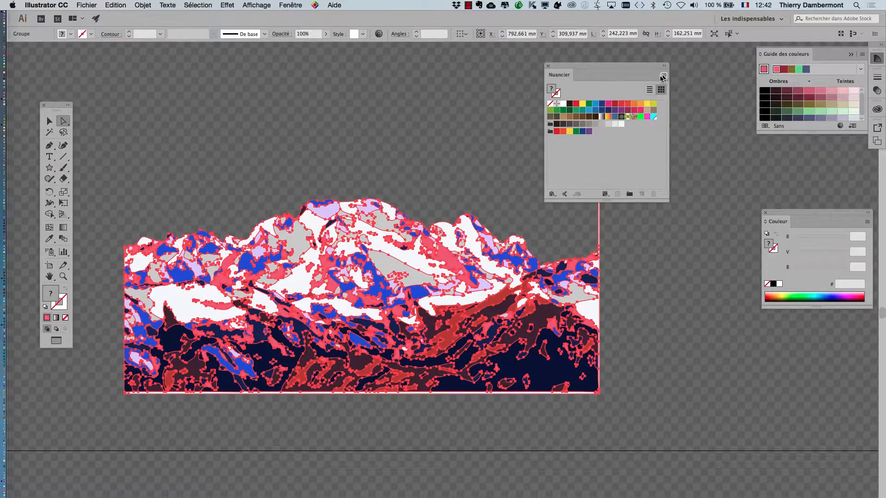
click(663, 76)
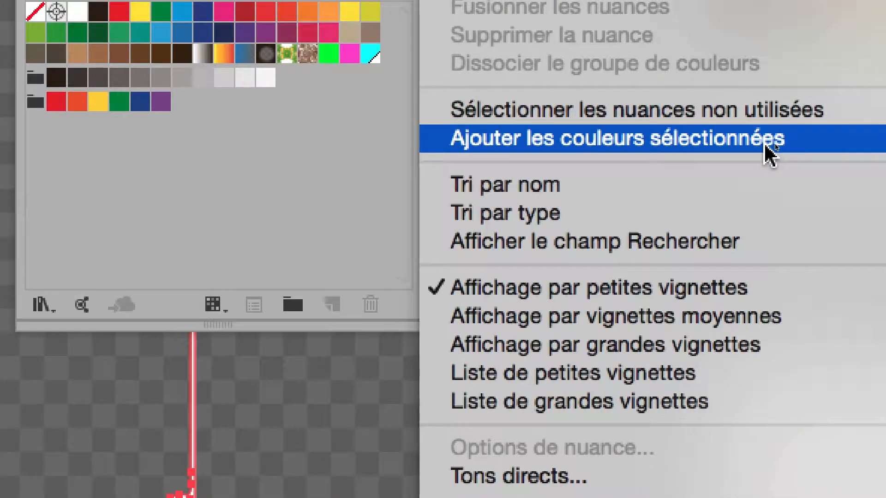
click(766, 147)
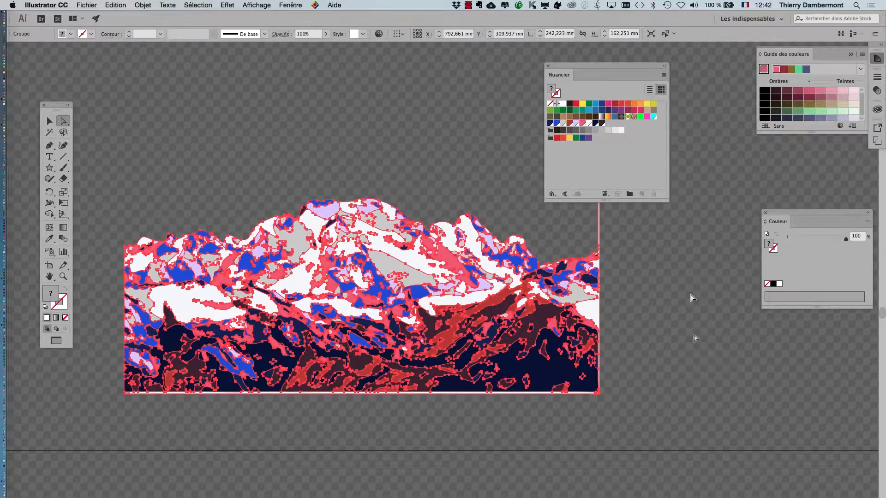
click(691, 295)
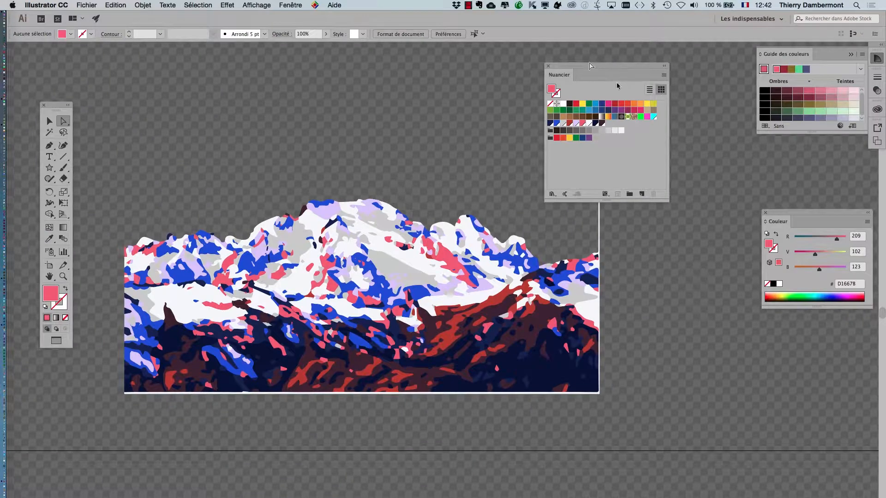
drag(590, 65, 674, 168)
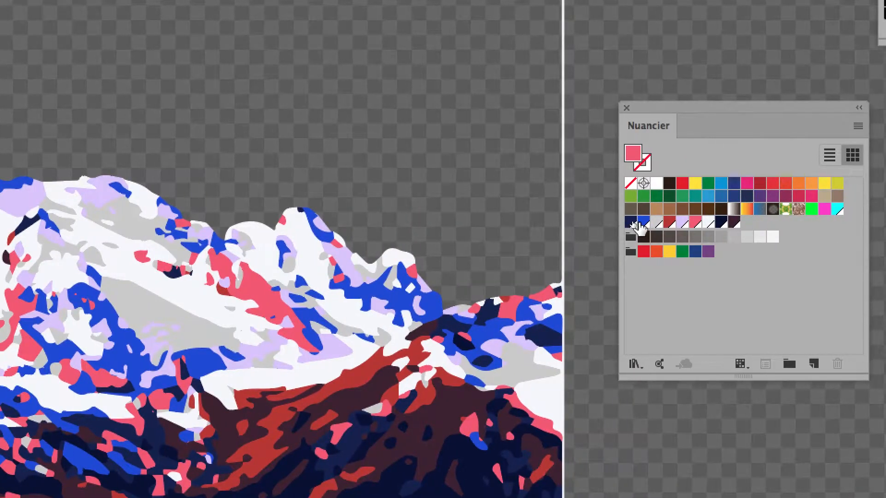
Step: Change the mountain's bright blue global swatch to purple R=142, V=81, B=218 with preview enabled
double_click(649, 224)
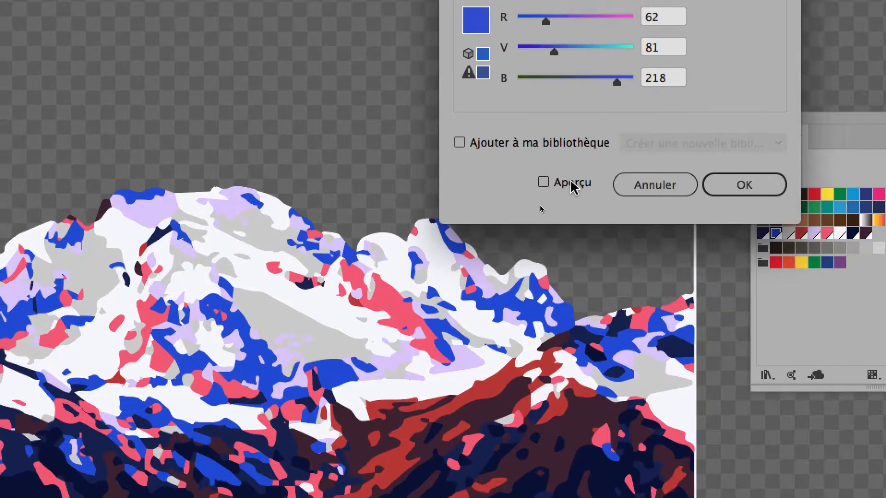
click(568, 171)
click(576, 6)
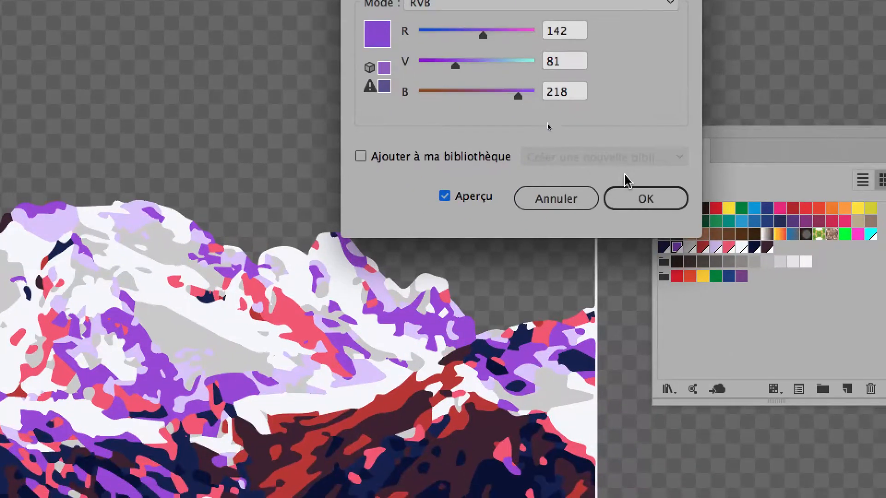
click(720, 293)
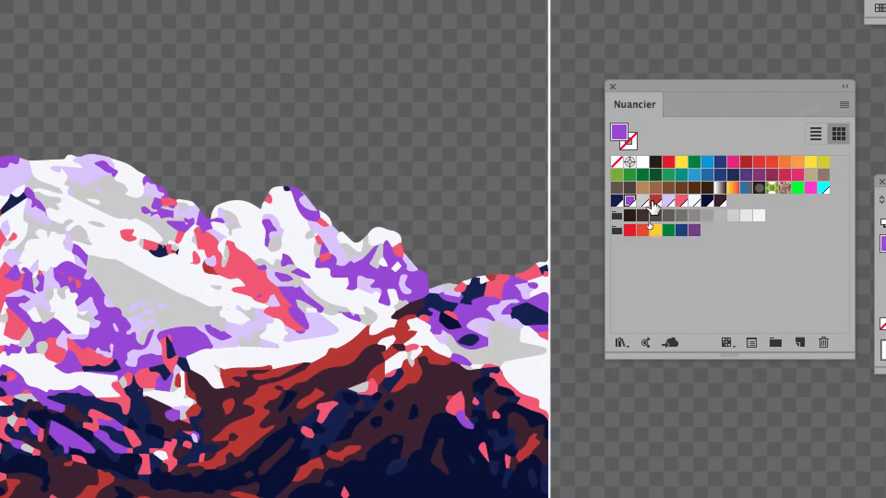
Step: Change the mountain's dark red global swatch to blue R=52, V=87, B=160 with preview enabled
double_click(663, 201)
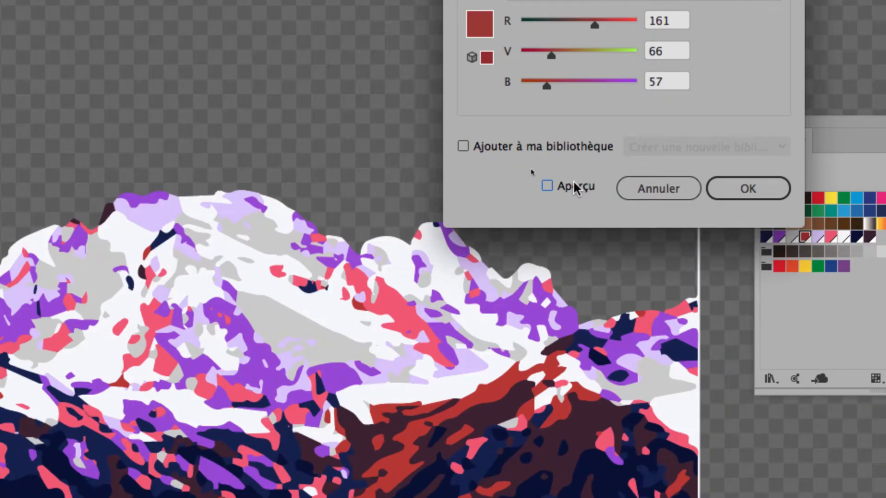
click(574, 187)
click(599, 52)
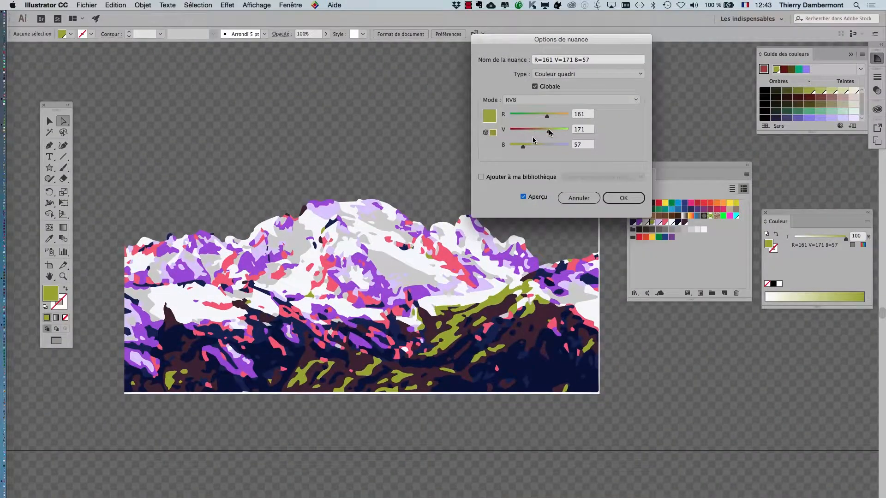
drag(547, 115, 541, 147)
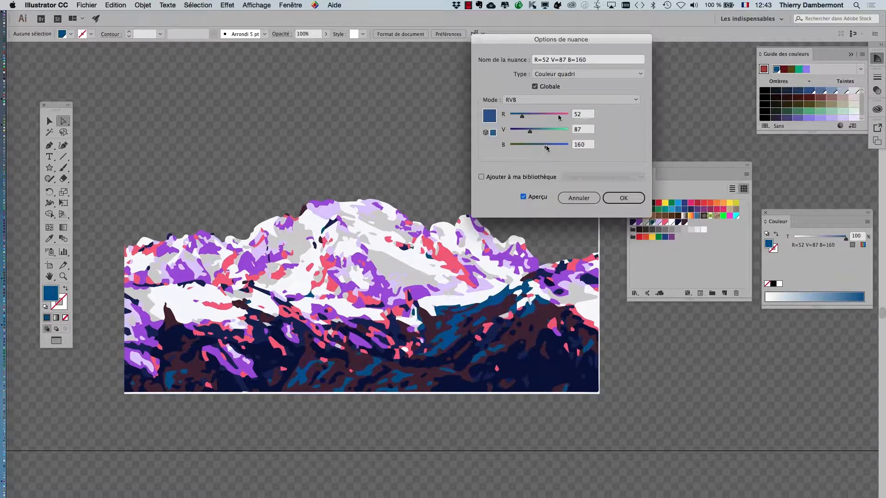
click(623, 198)
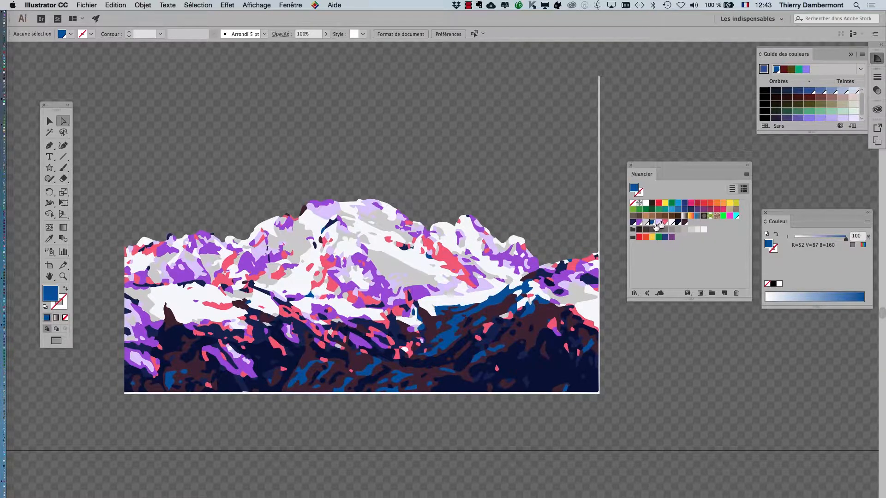
double_click(659, 223)
key(Escape)
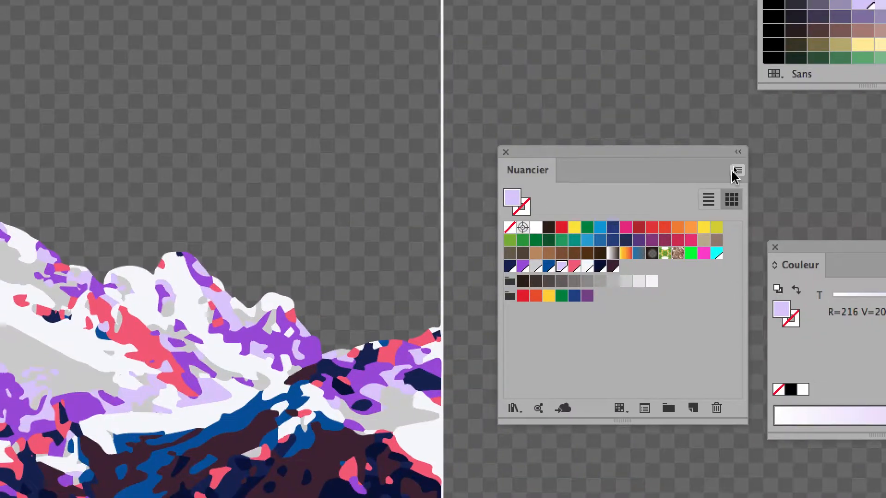
Step: Display the swatches as large thumbnails and enlarge their list until all of them fit
click(790, 184)
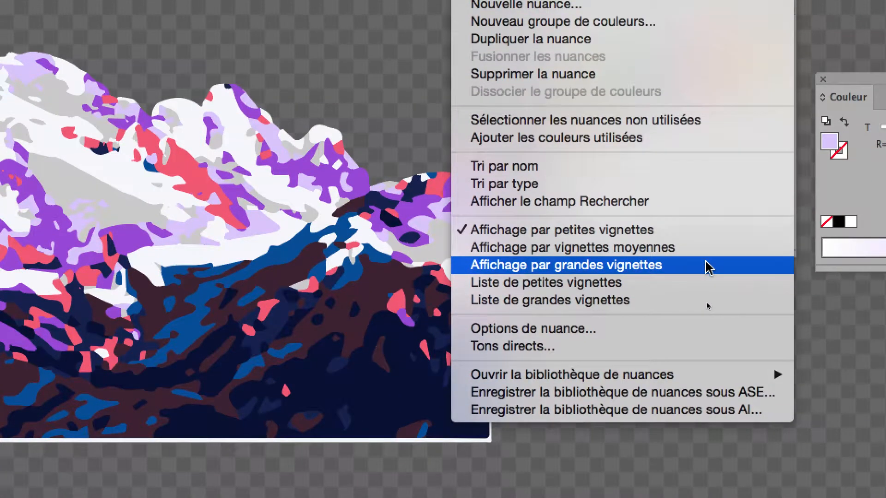
click(708, 267)
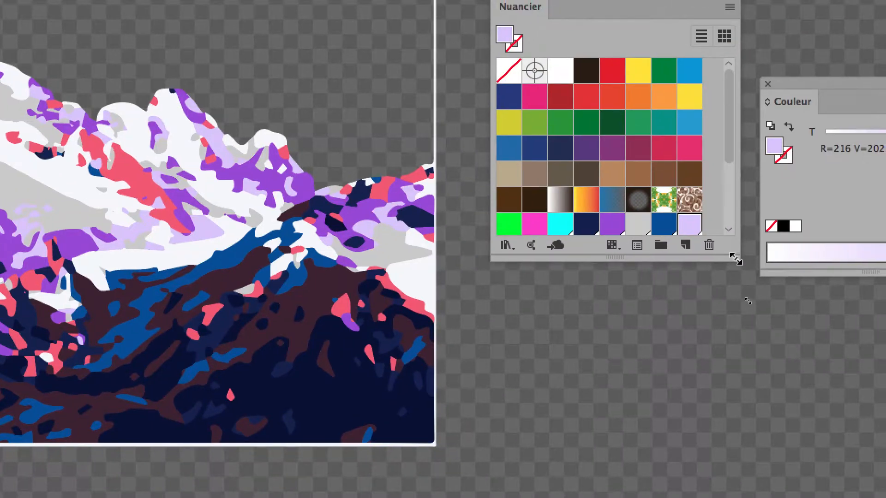
drag(735, 261, 740, 461)
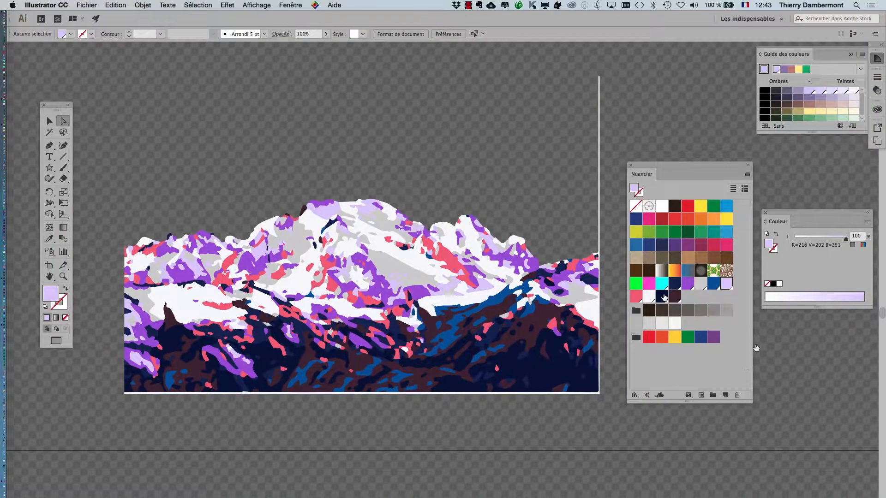
click(567, 161)
Step: Change the mountain's dark navy global swatch to R=15, V=35, B=61 with preview enabled
double_click(663, 298)
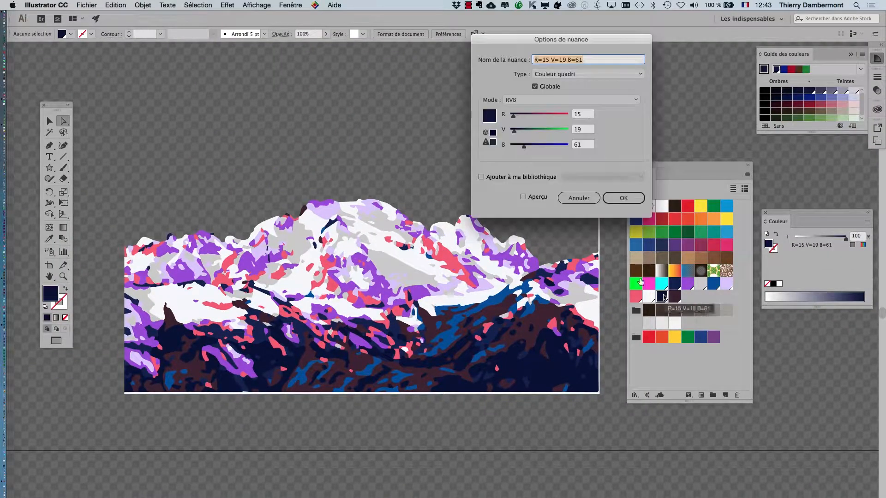
click(524, 197)
click(539, 131)
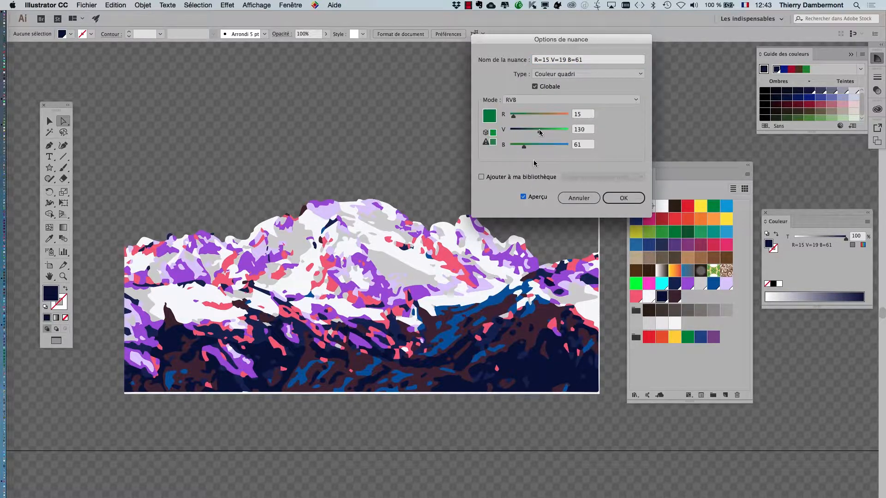
click(517, 131)
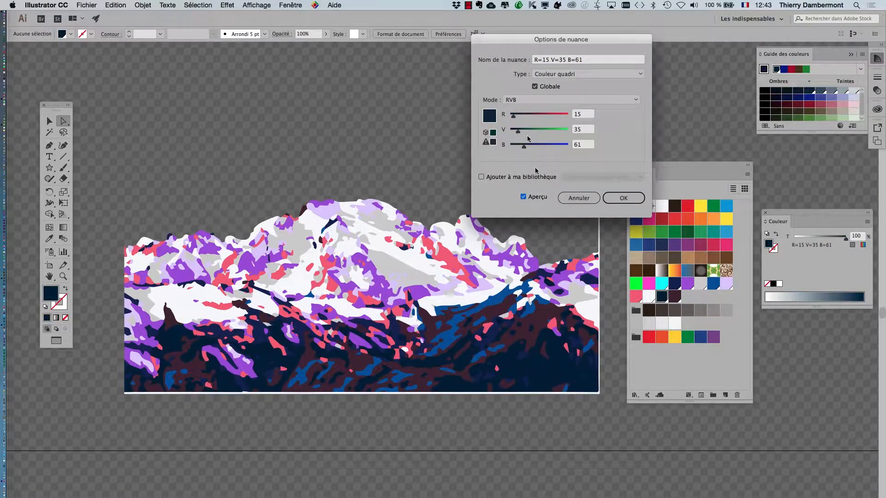
click(624, 198)
Step: Change the mountain's pinkish-red global swatch to dark purple R=91, V=36, B=123 with preview enabled
double_click(636, 297)
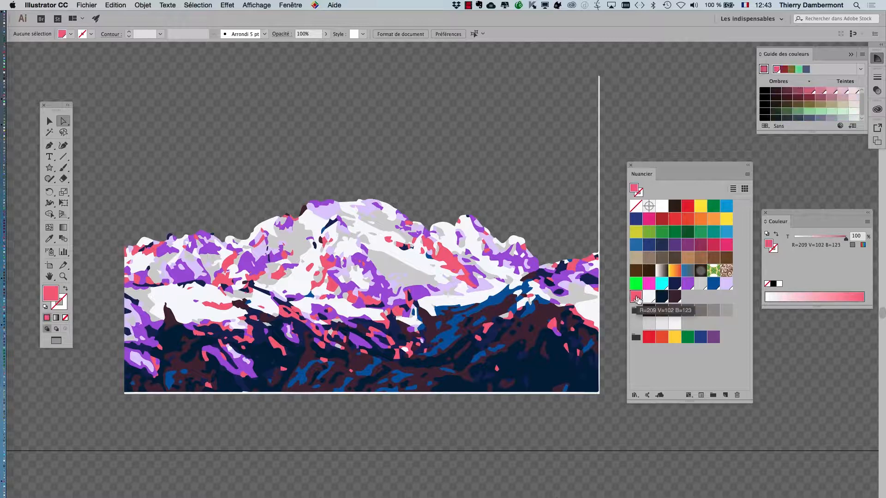
click(523, 196)
click(518, 132)
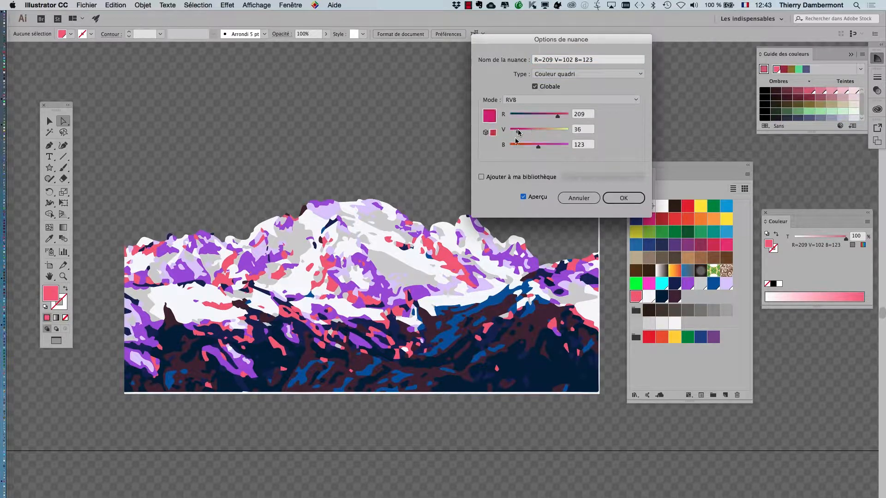
click(521, 115)
drag(530, 117, 530, 118)
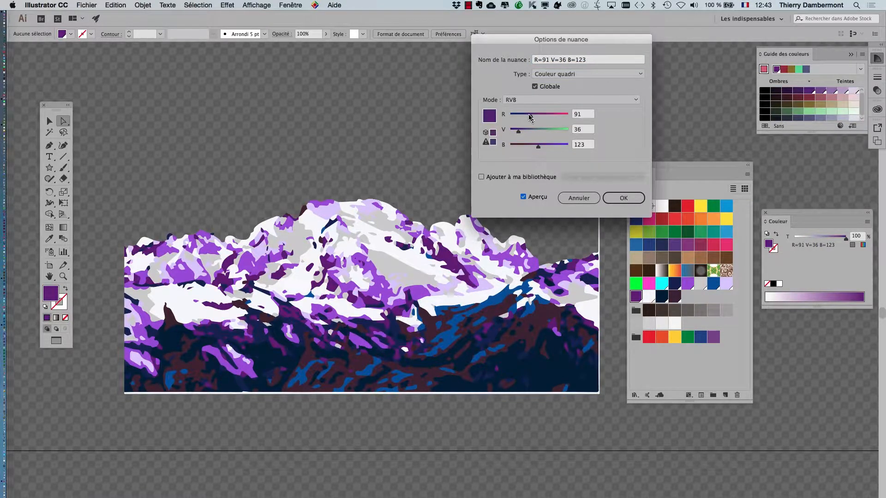
click(618, 199)
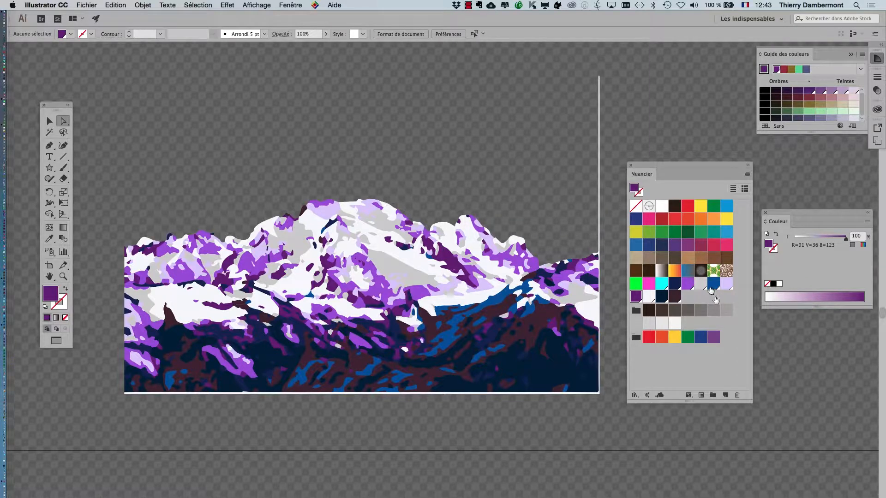
Step: Change the mountain's pale lavender global swatch to yellow R=216, V=202, B=83 with preview enabled
double_click(662, 287)
click(578, 199)
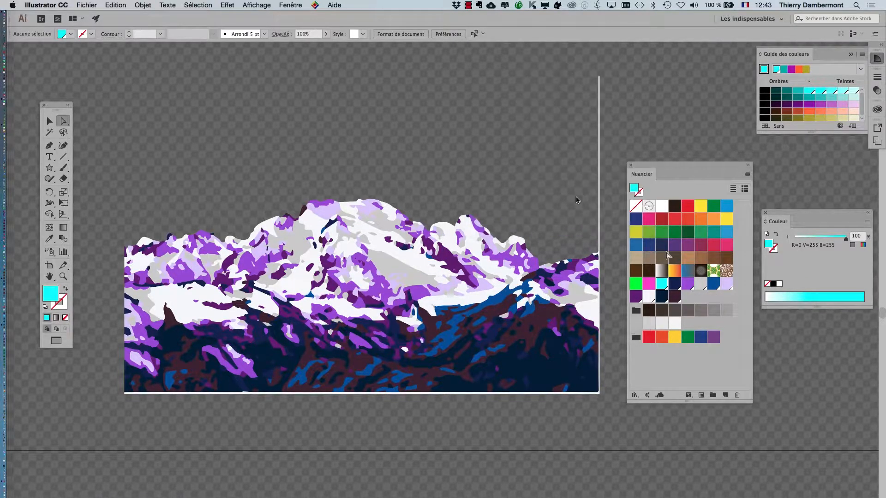
double_click(726, 283)
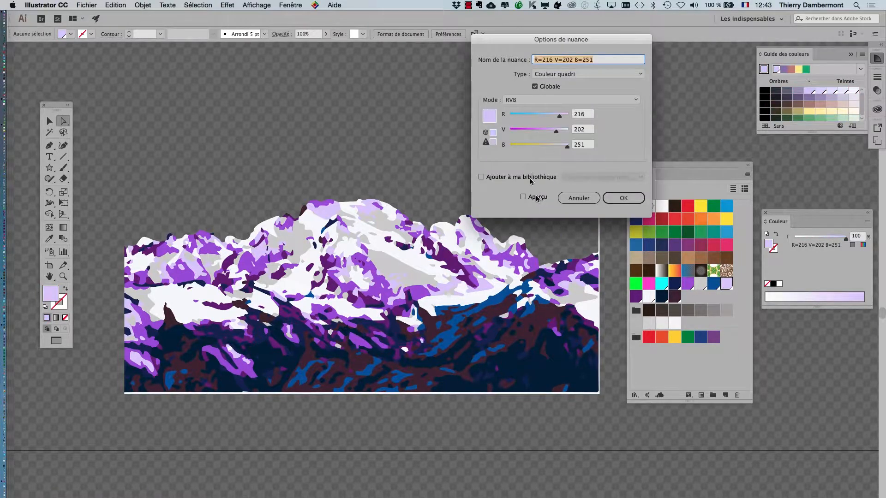
click(534, 197)
click(529, 146)
click(623, 198)
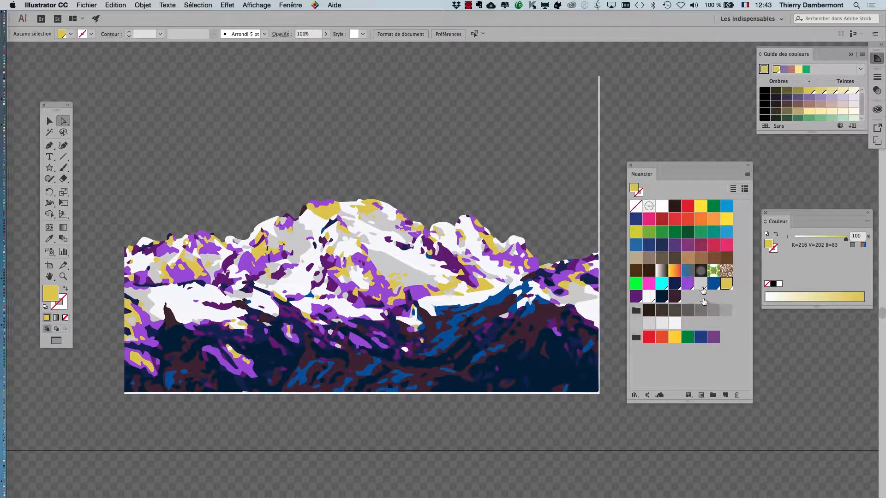
Step: Change the mountain's light grey global swatch to violet R=99, V=50, B=207 with preview enabled
double_click(701, 283)
click(545, 198)
click(522, 130)
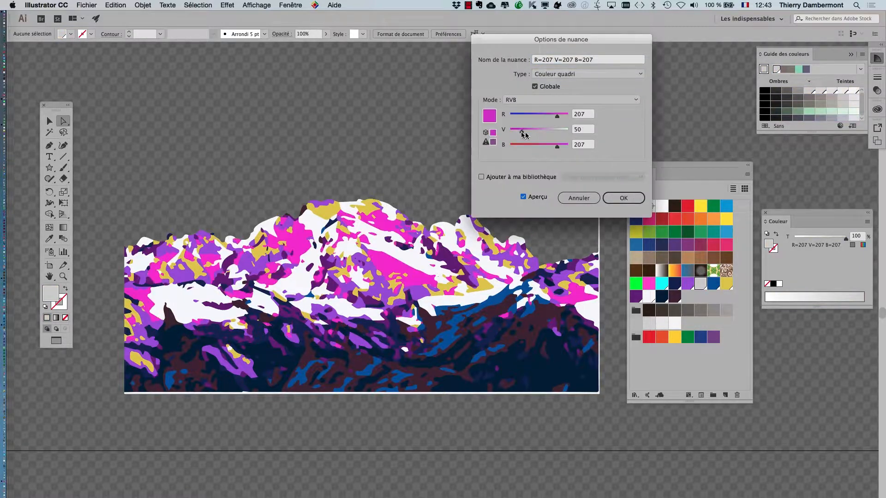
click(522, 115)
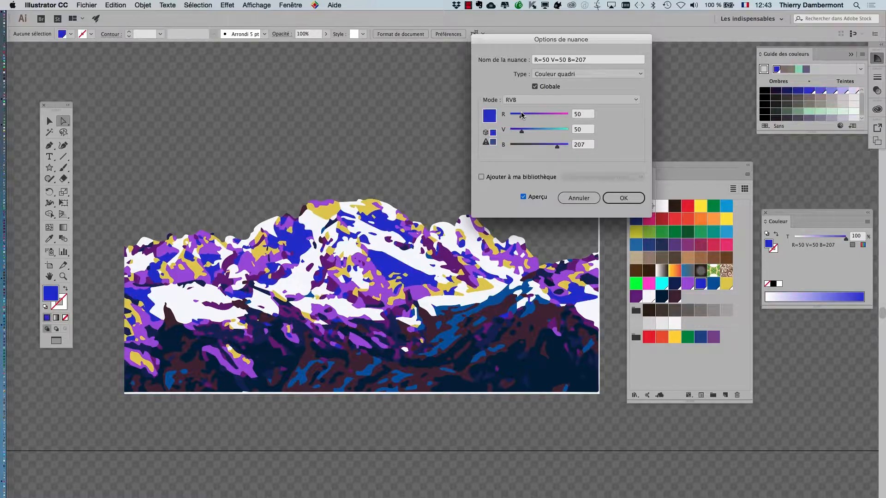
drag(522, 115, 533, 115)
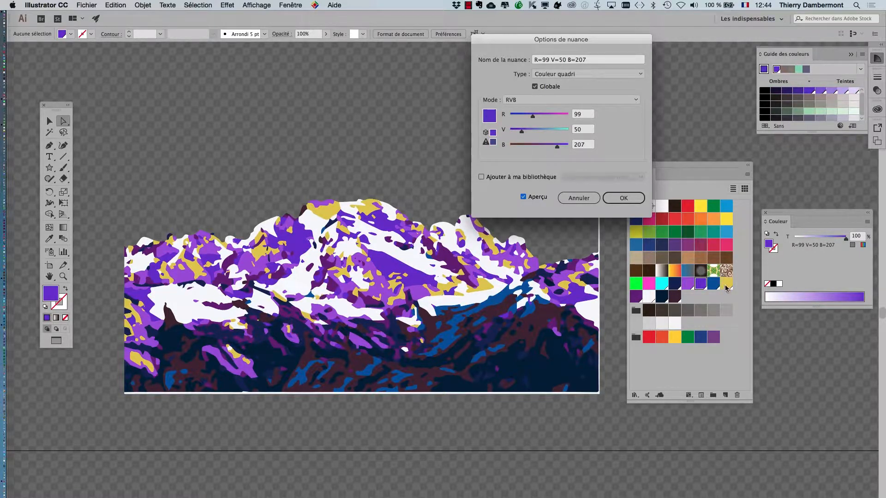
click(623, 198)
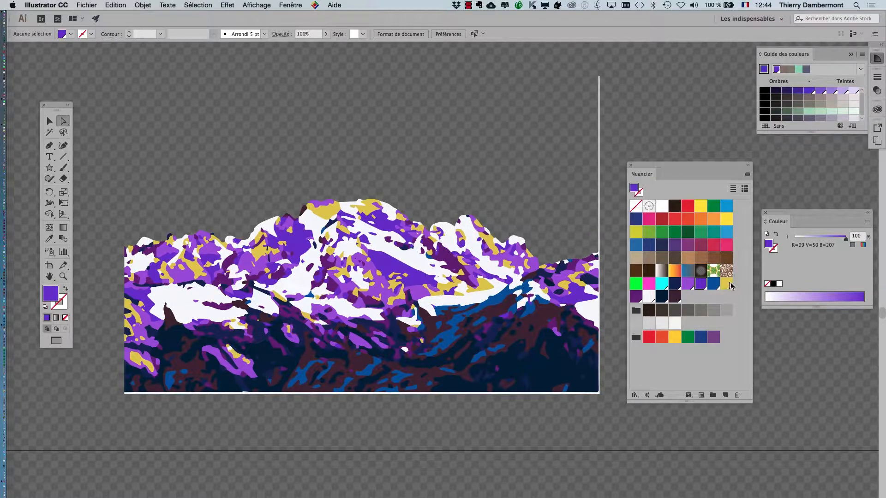
Step: Change the mountain's yellow global swatch to dark slate blue R=46, V=57, B=83 with preview enabled
double_click(728, 287)
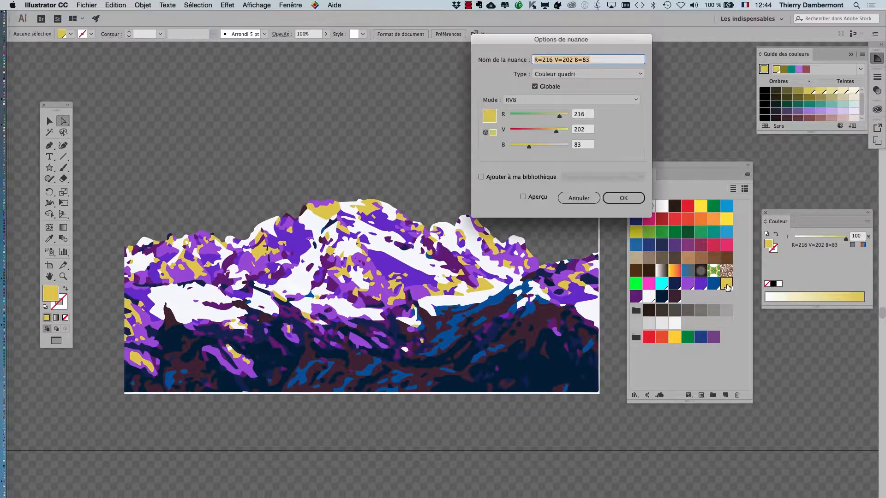
click(539, 198)
drag(556, 132, 520, 117)
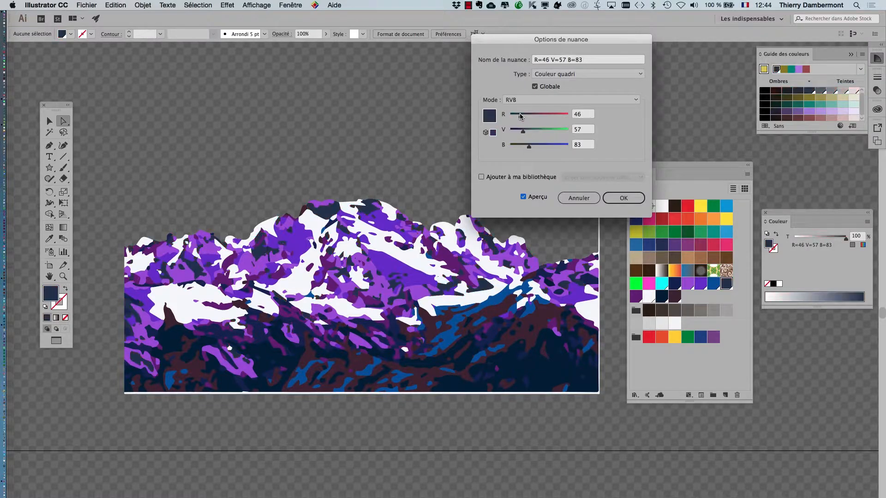
click(620, 198)
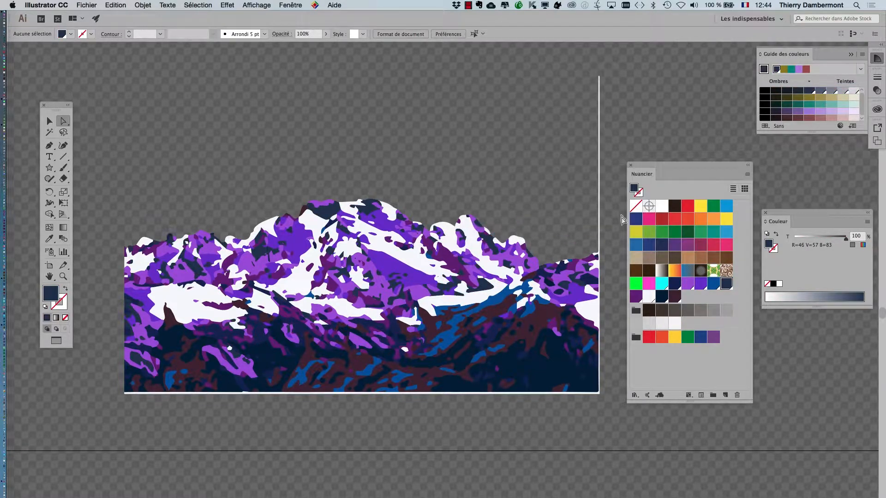
Step: Change the mountain's medium blue global swatch to dusty pink R=180, V=138, B=140 with preview enabled
double_click(713, 283)
drag(536, 148, 525, 146)
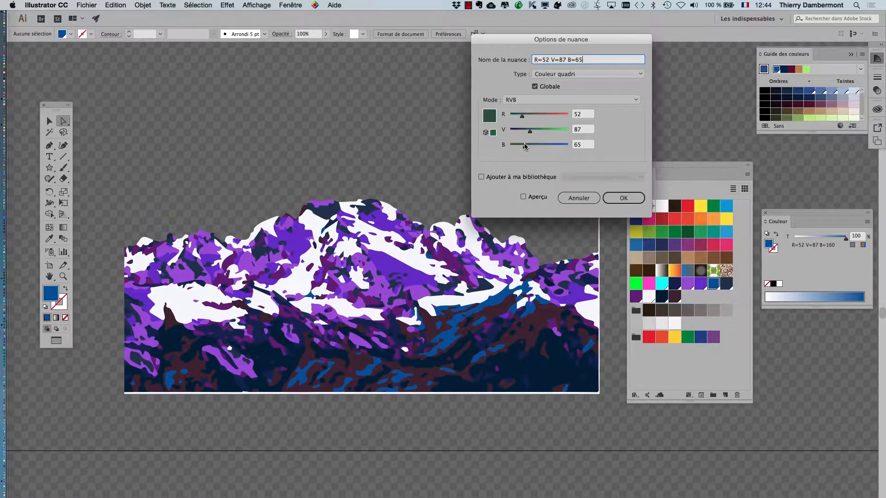
click(526, 197)
click(518, 131)
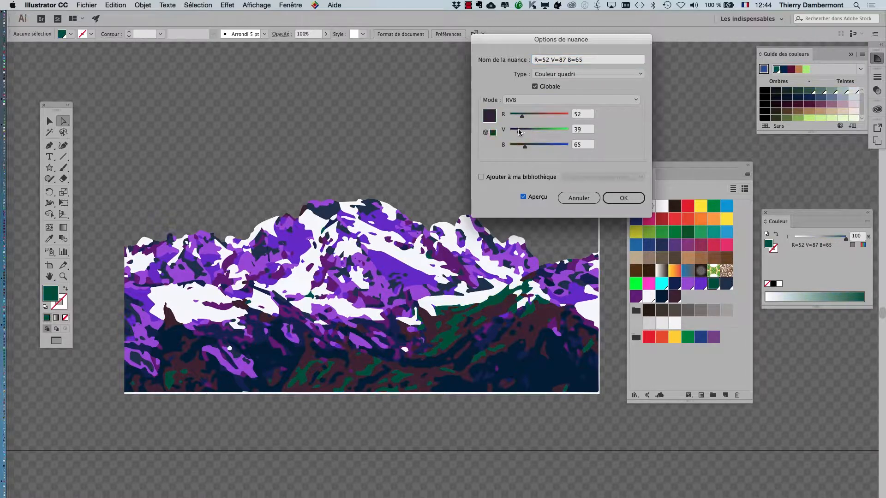
drag(518, 130, 525, 132)
click(541, 115)
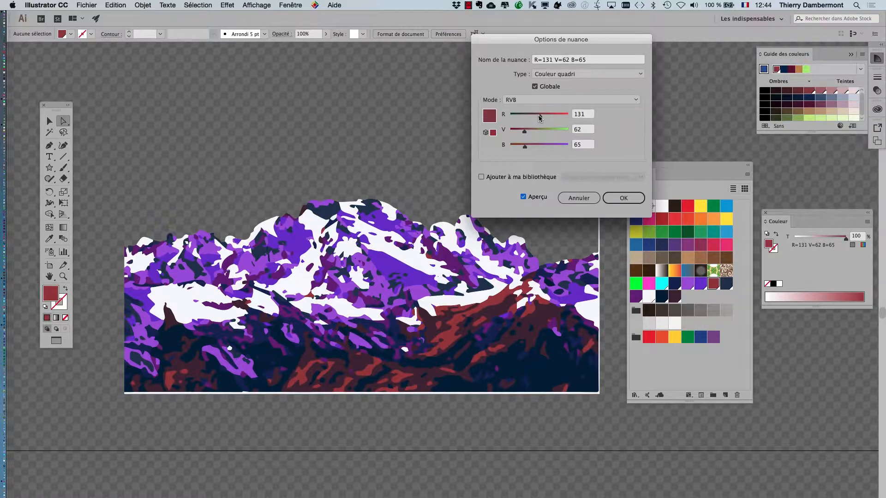
drag(539, 117, 553, 119)
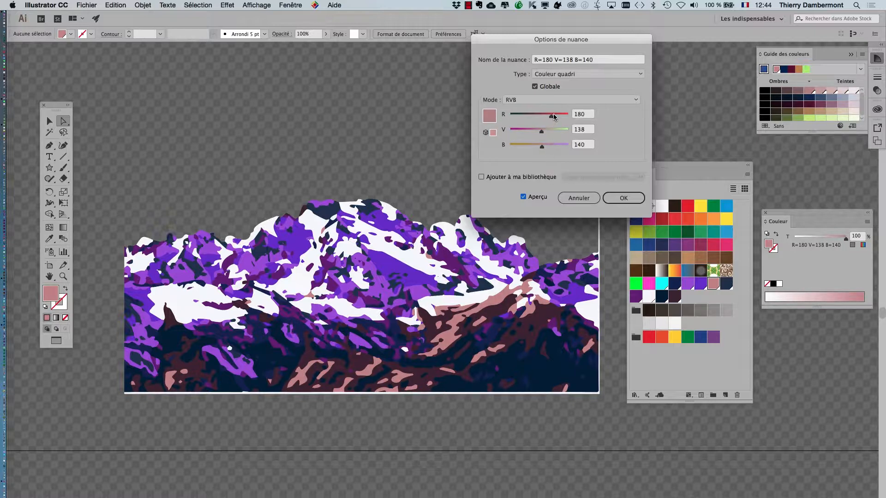
click(623, 197)
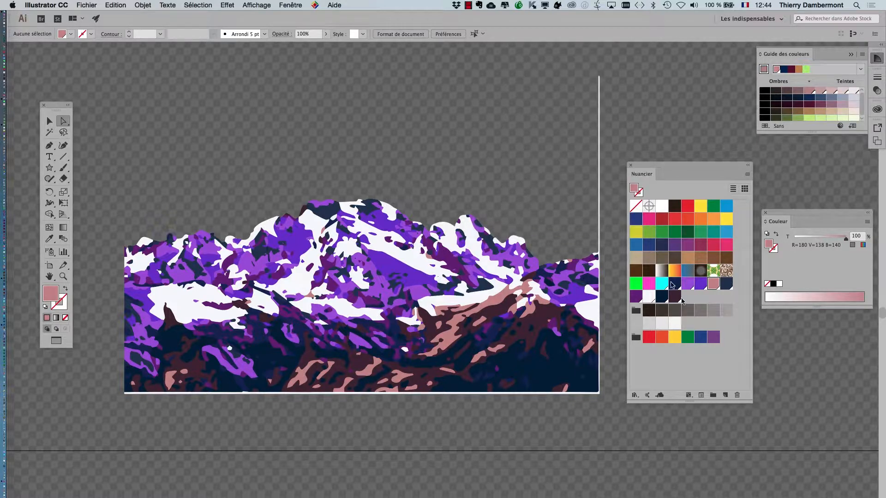
Step: Tint the mountain's near-white global swatch to R=253, V=248, B=252 with preview enabled
double_click(649, 296)
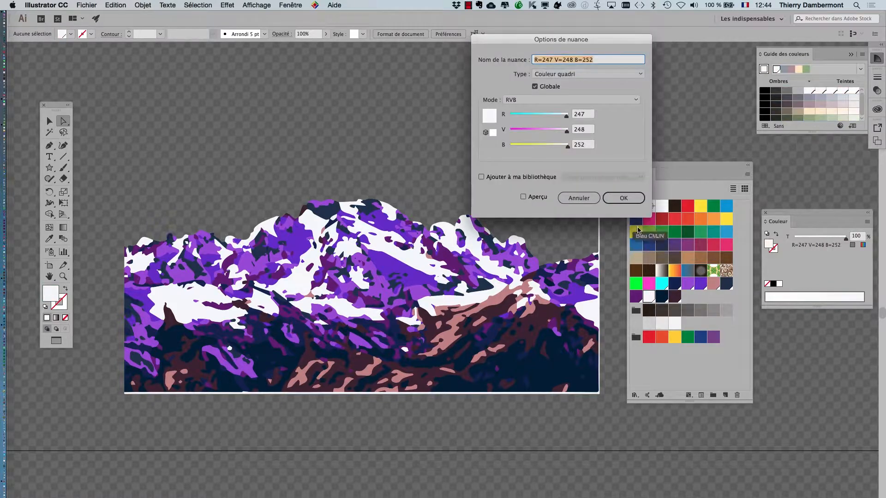
click(532, 118)
drag(533, 117, 568, 117)
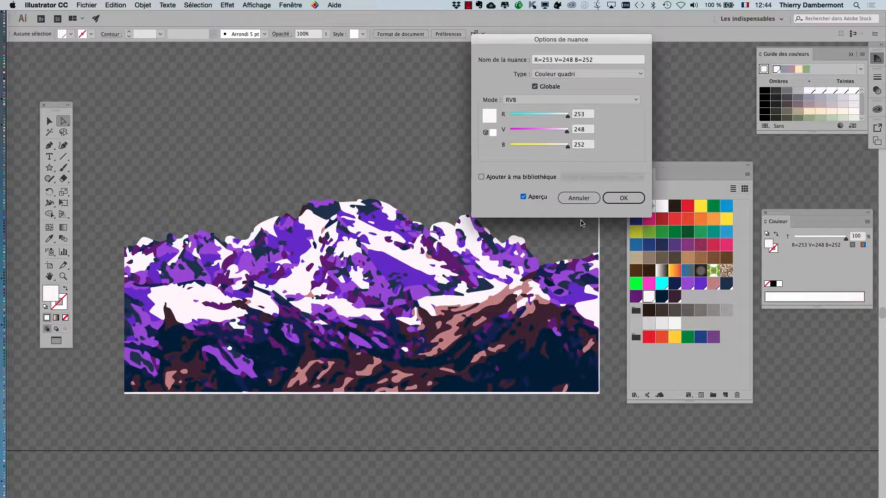
click(624, 198)
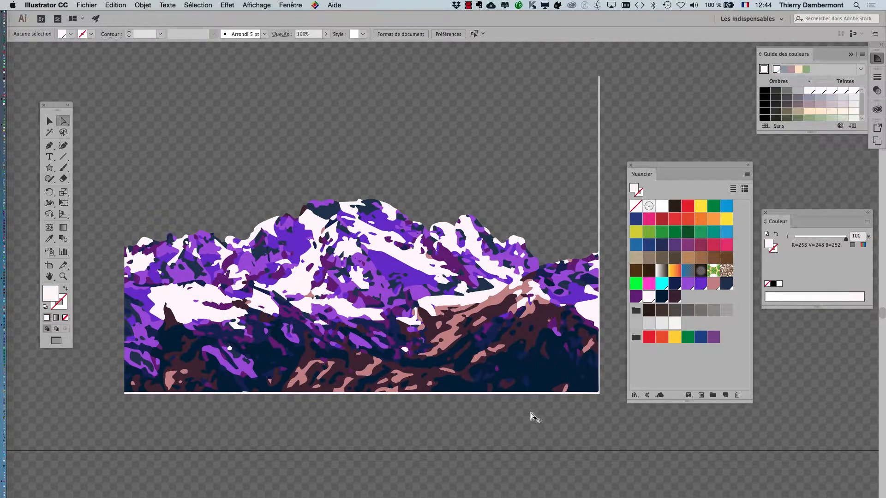
Step: Move the swatches farther away from the mountain so they no longer cover the enlarged artwork
scroll(531, 414, down, 1)
drag(527, 405, 491, 313)
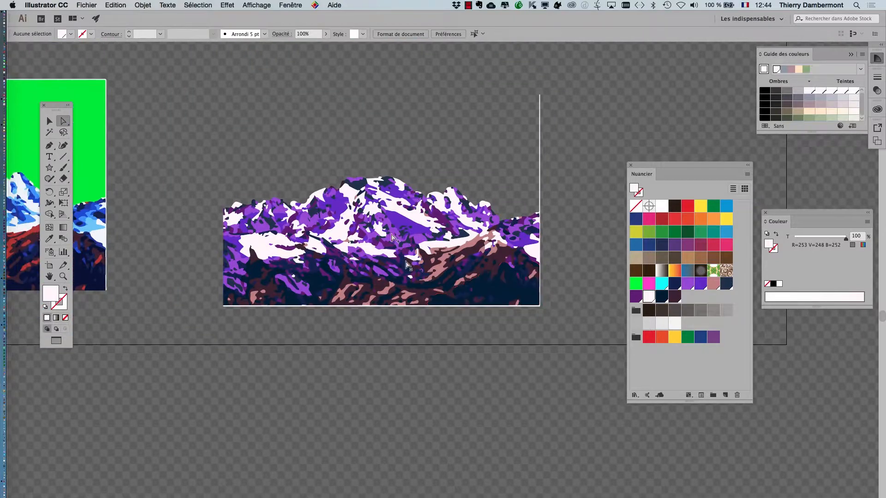
scroll(392, 237, up, 2)
drag(692, 172, 792, 185)
drag(548, 255, 579, 270)
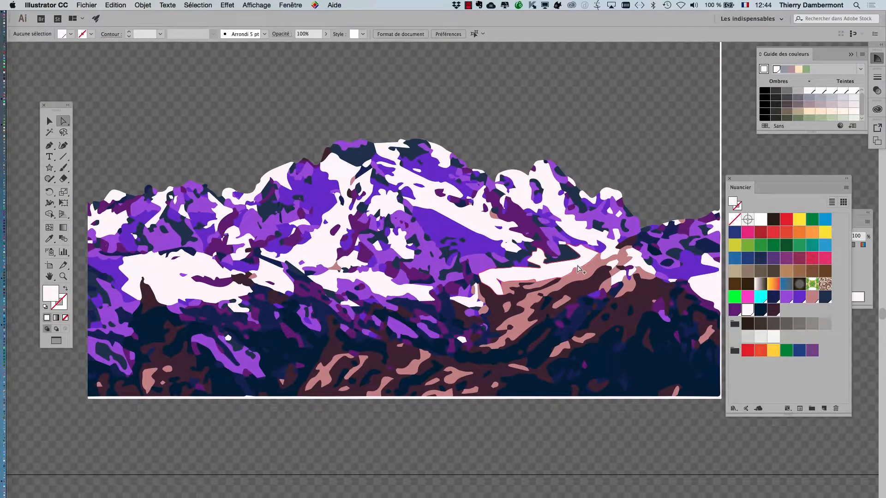
scroll(579, 270, down, 1)
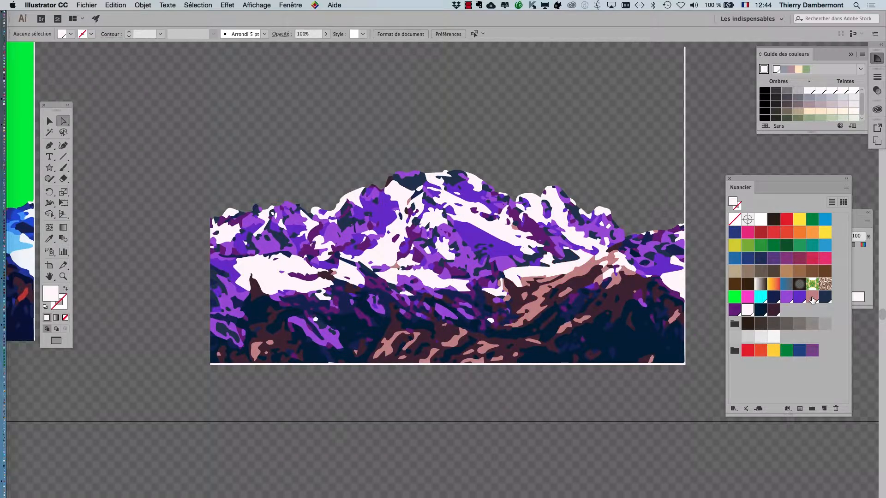
Step: Change the mountain's medium purple global swatch to light turquoise blue
click(786, 297)
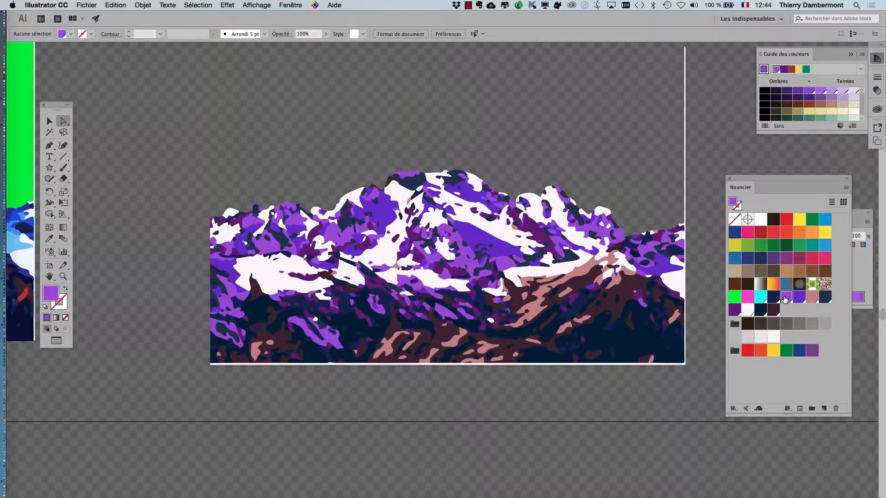
double_click(785, 298)
drag(543, 135, 555, 127)
click(623, 198)
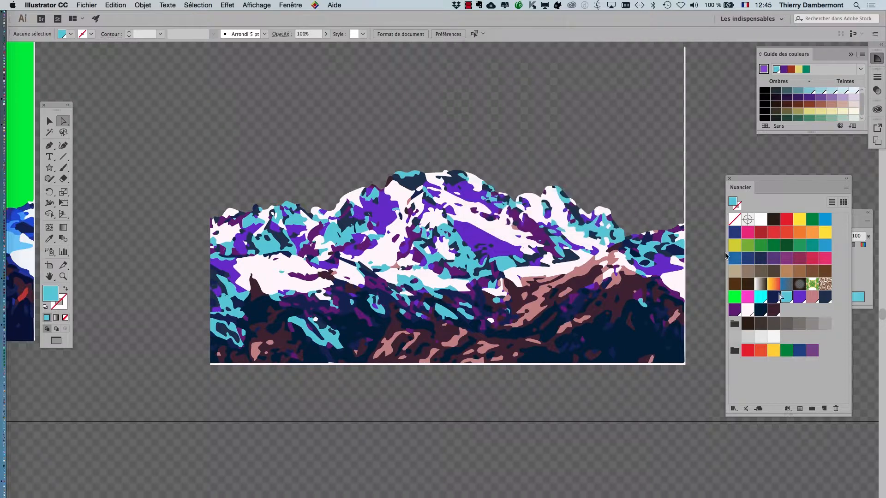
Step: Change the mountain's bright violet global swatch to pale grey-green R=203, V=215, B=207 with preview enabled
double_click(798, 299)
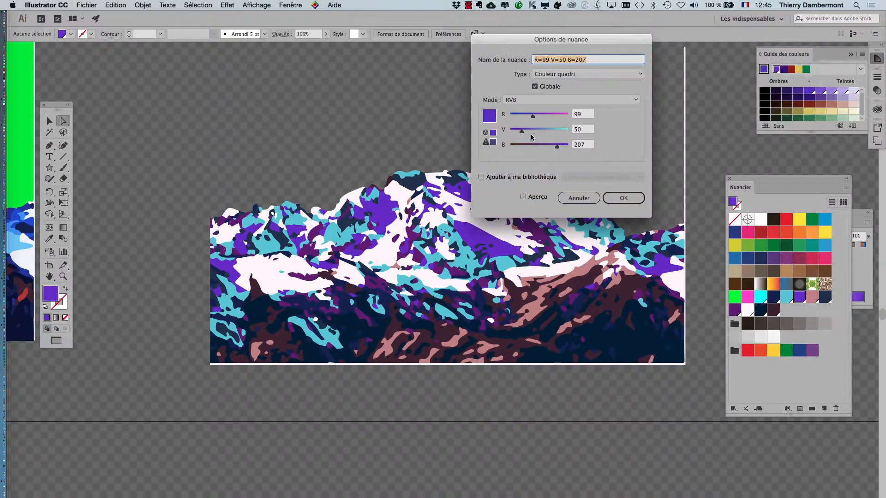
click(523, 197)
click(557, 116)
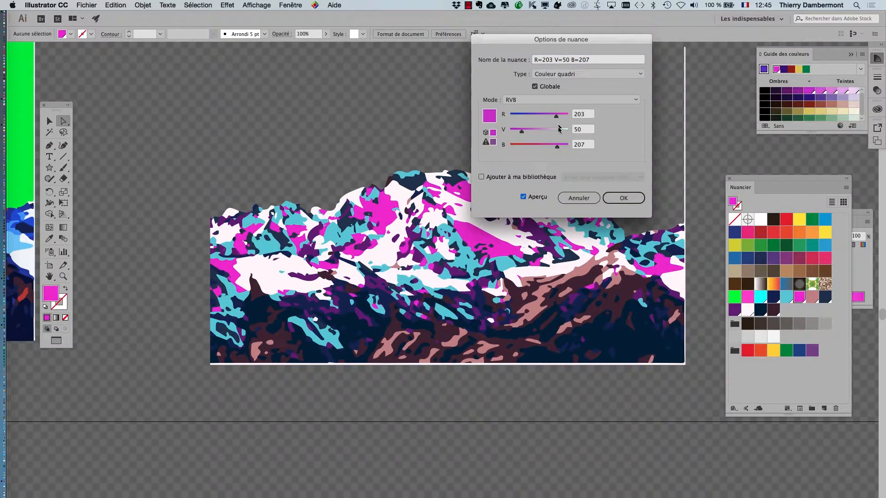
click(559, 131)
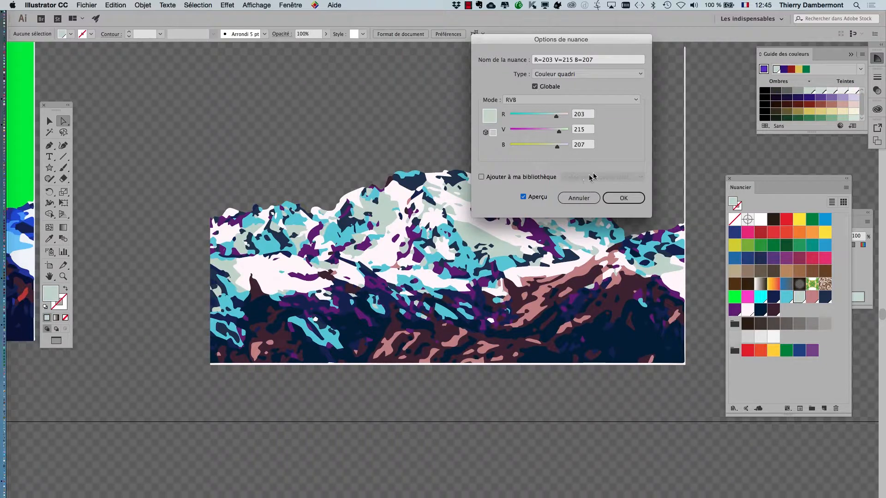
click(624, 198)
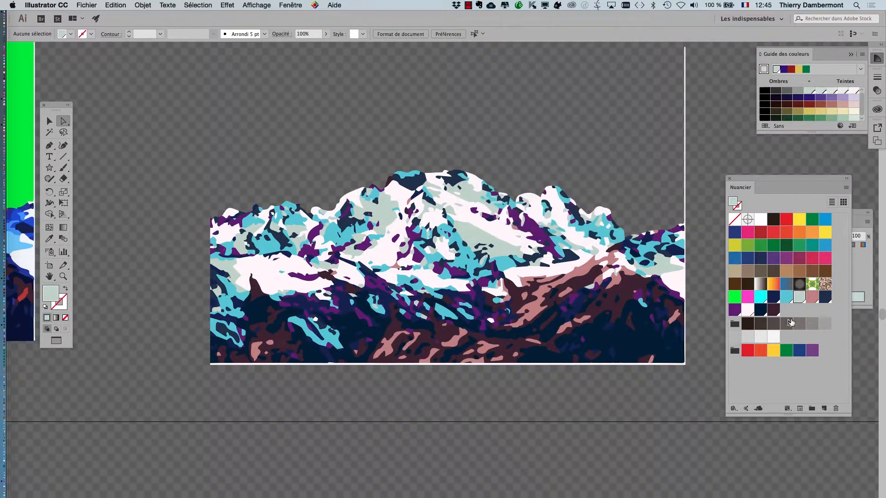
Step: Change the mountain's dark purple global swatch to green R=91, V=187, B=123 with preview enabled
double_click(735, 310)
click(553, 131)
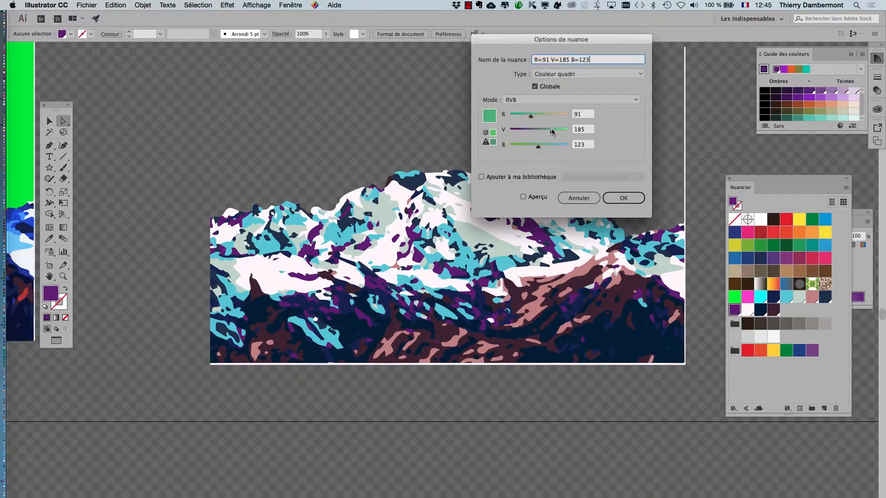
click(530, 197)
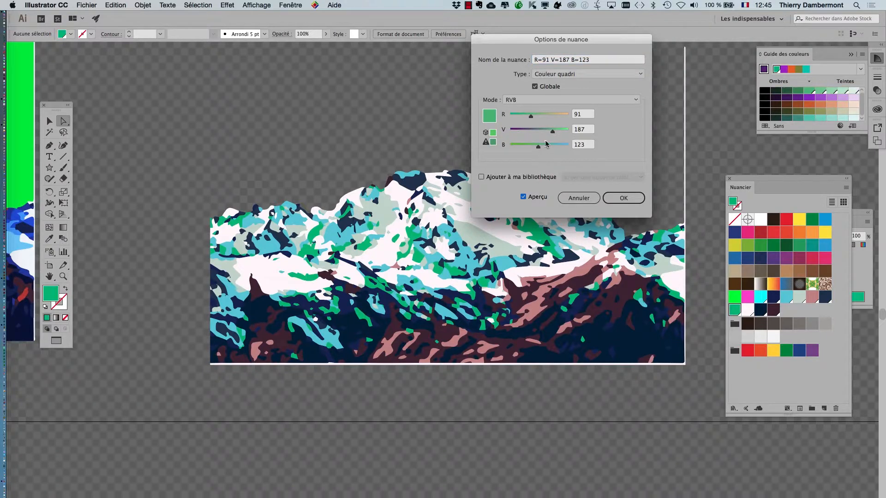
click(618, 200)
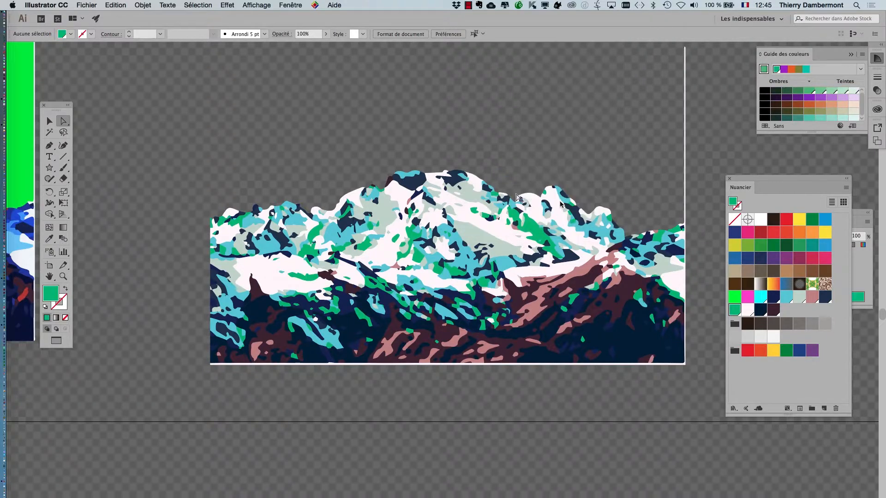
Step: Move the recoloured mountain group slightly upward beneath the blue version, and deselect it
scroll(369, 194, down, 1)
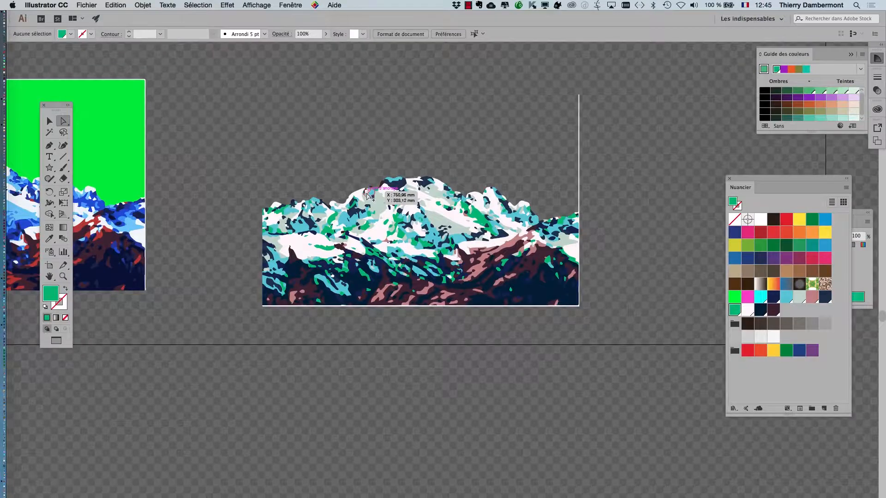
scroll(368, 196, down, 2)
scroll(531, 277, up, 5)
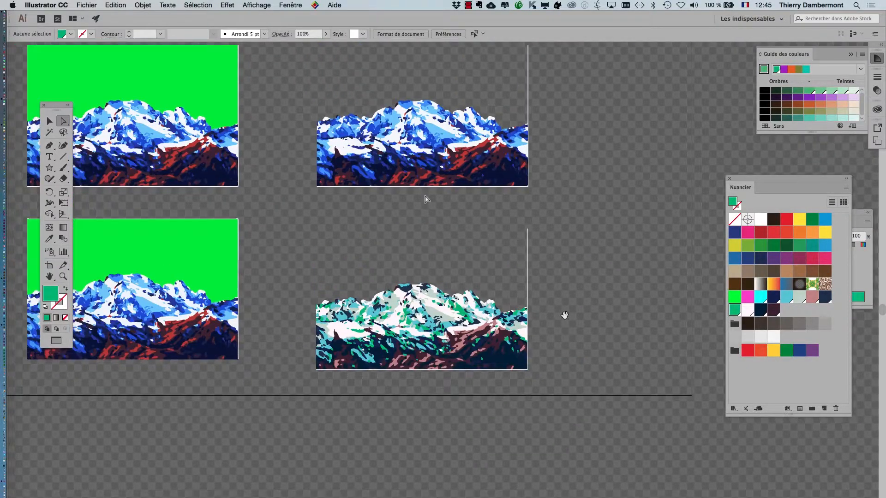
click(49, 121)
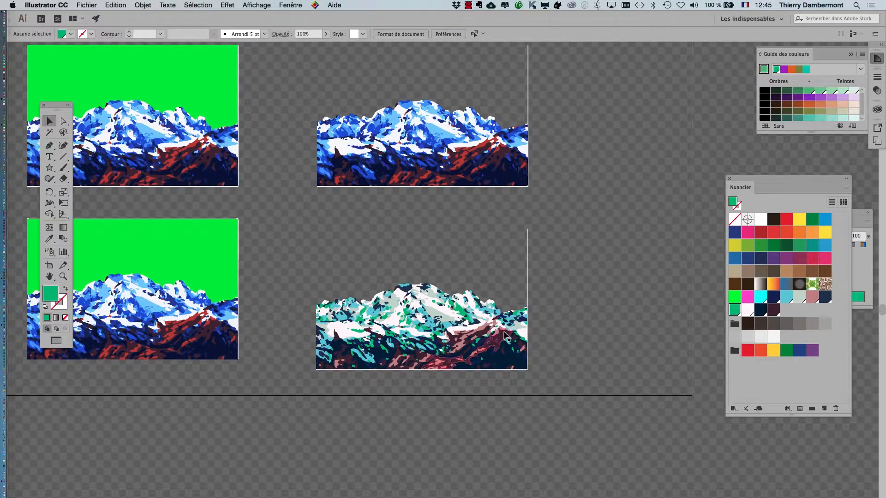
click(504, 331)
drag(483, 332, 484, 319)
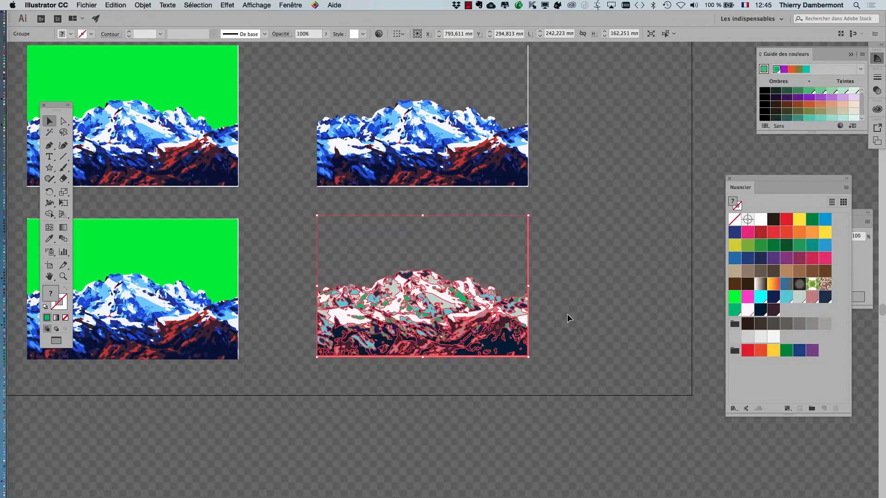
click(603, 322)
Step: Examine the recoloured mountain's vector paths in outline view, and return to the GPU preview
scroll(563, 308, up, 2)
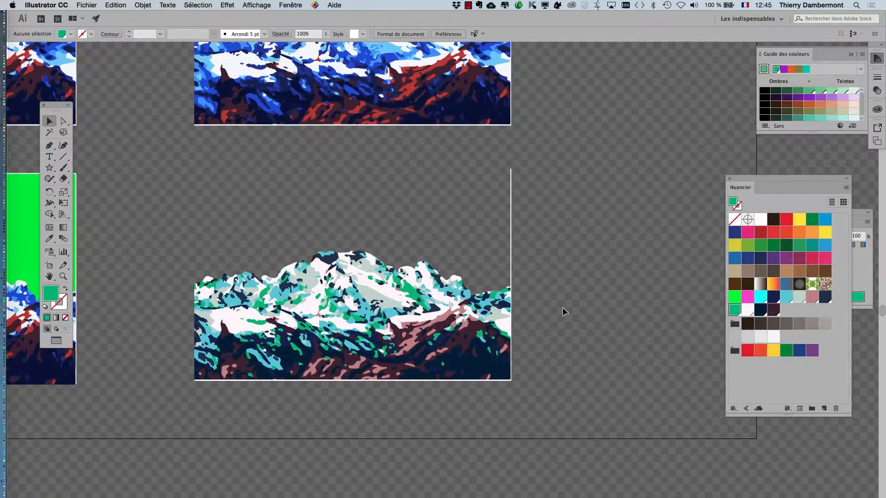
drag(429, 271, 535, 250)
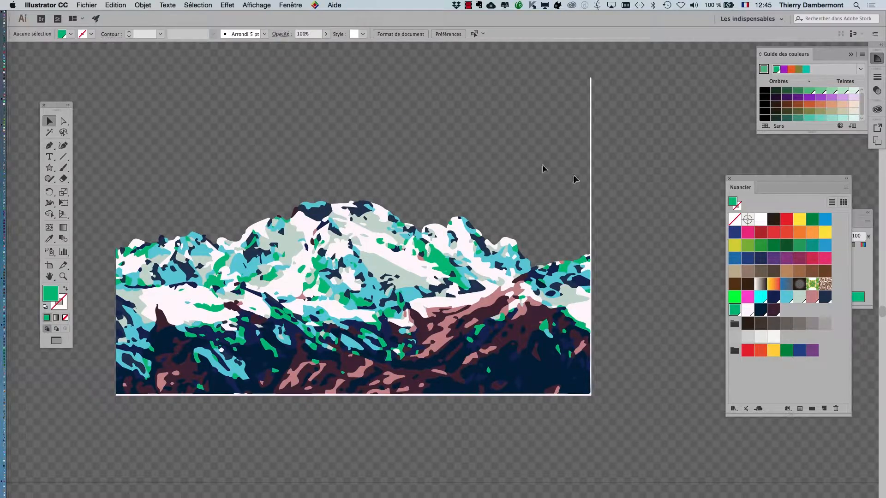
click(254, 3)
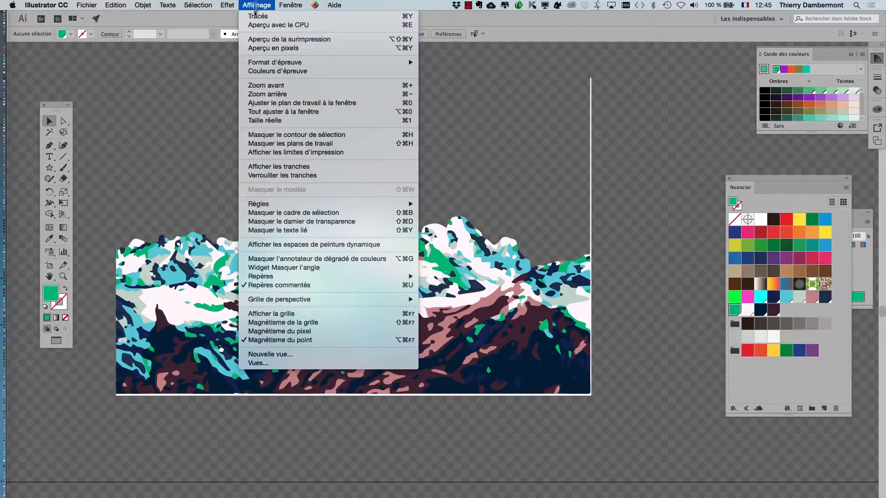
click(253, 17)
click(255, 6)
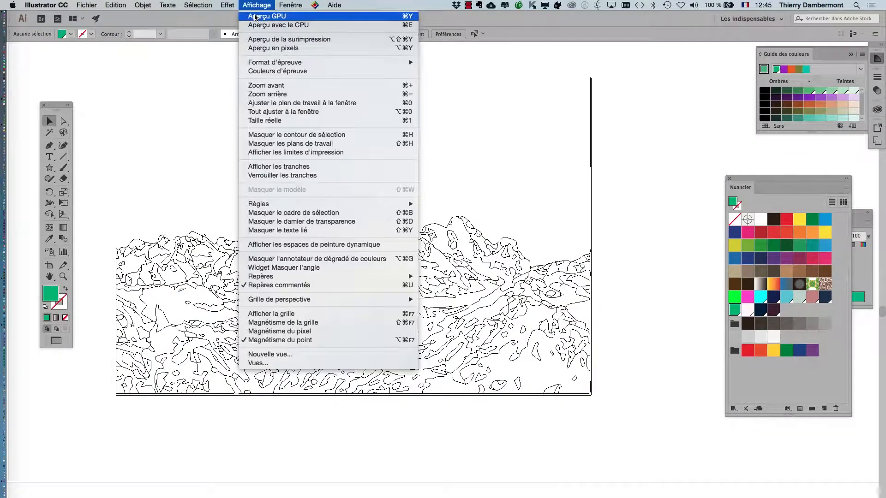
click(254, 17)
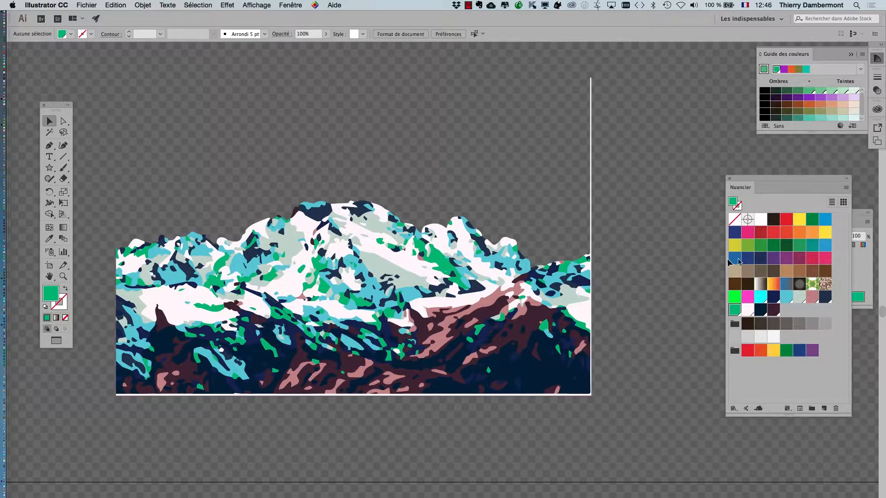
Step: Change the mountain's dark indigo global swatch to green R=34, V=153, B=90 with preview enabled
double_click(773, 299)
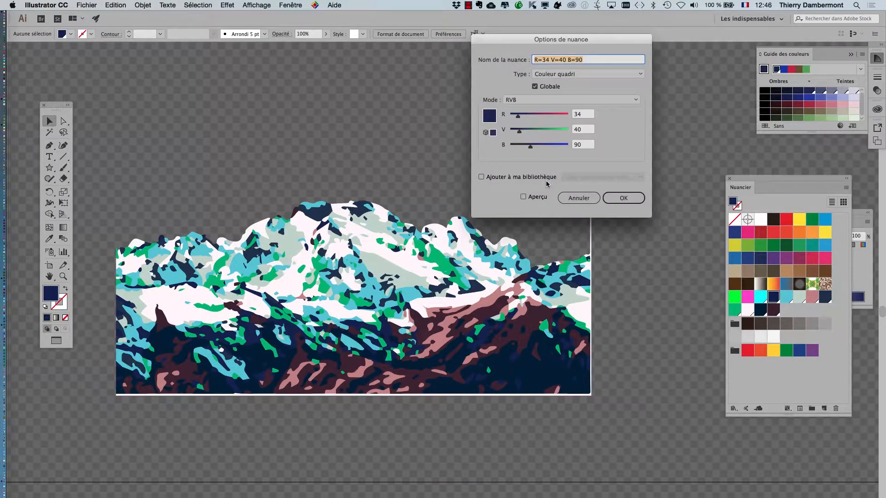
click(537, 197)
click(544, 130)
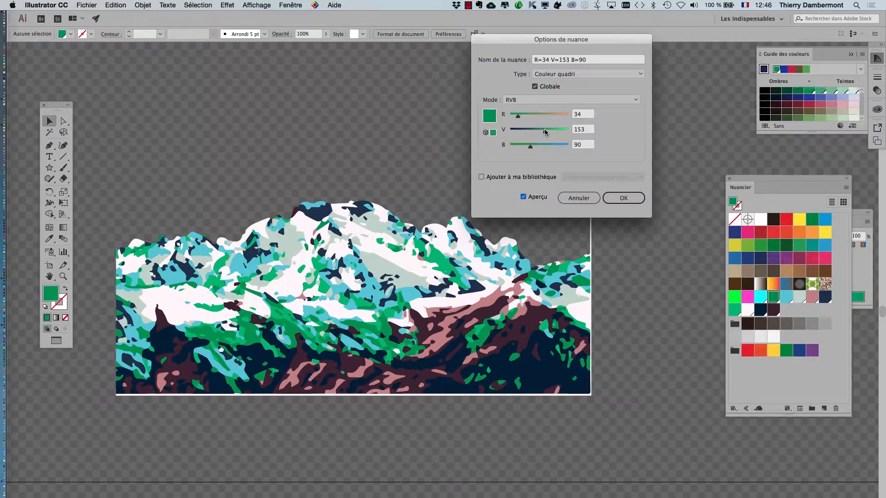
click(623, 197)
Step: Change the darkest navy global swatch on the mountain's base to dark green R=15, V=96, B=61 with preview enabled
double_click(760, 310)
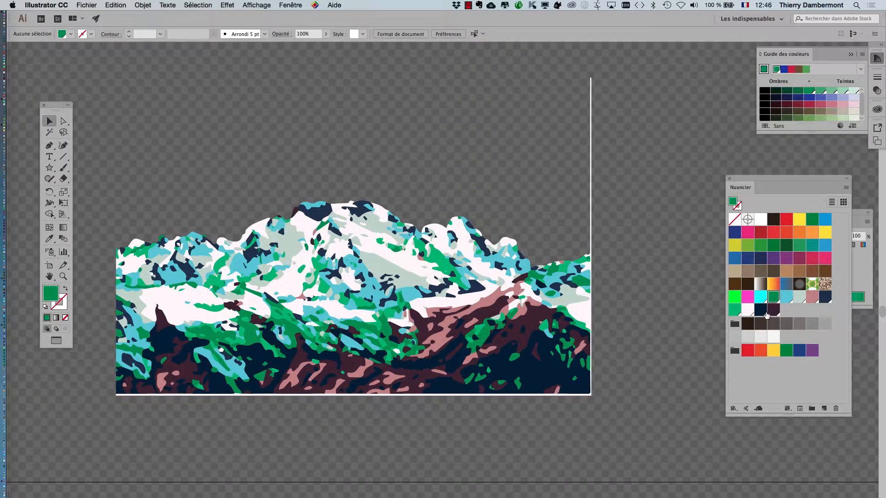
click(524, 197)
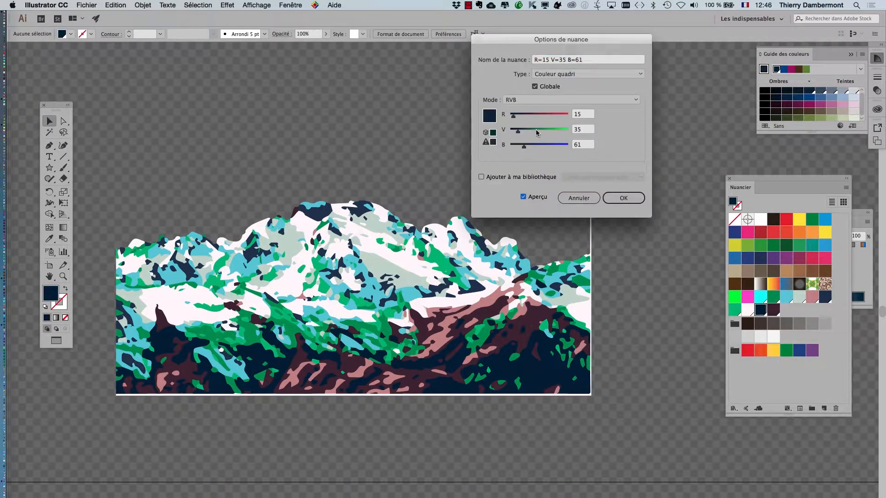
click(537, 130)
drag(537, 131, 531, 132)
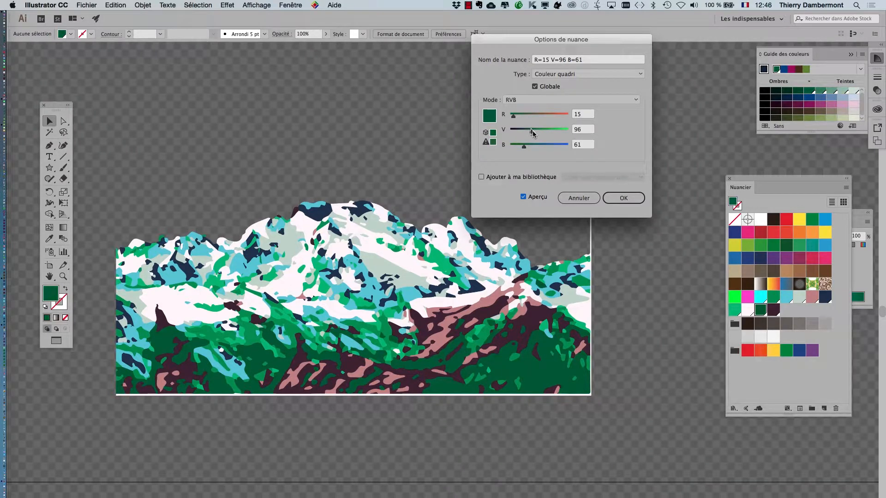
click(624, 198)
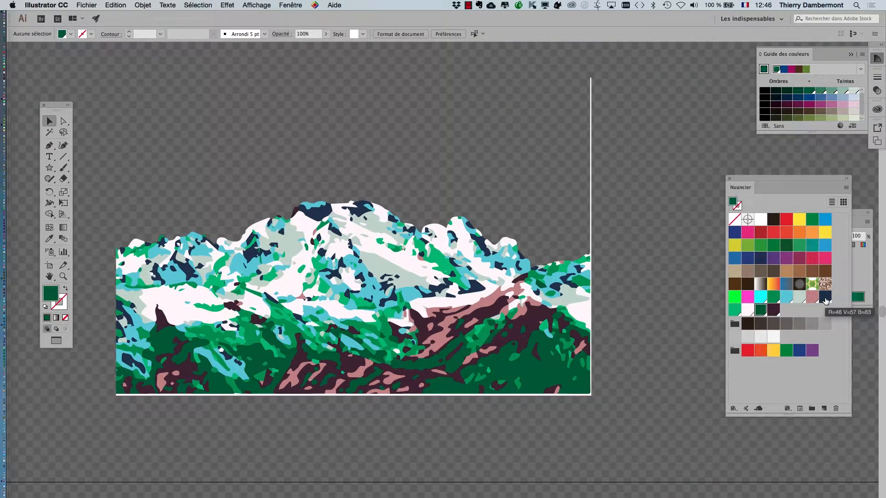
Step: Change the slate navy global swatch on the mountain's peaks to teal R=98, V=151, B=138 with preview enabled
double_click(825, 298)
click(542, 197)
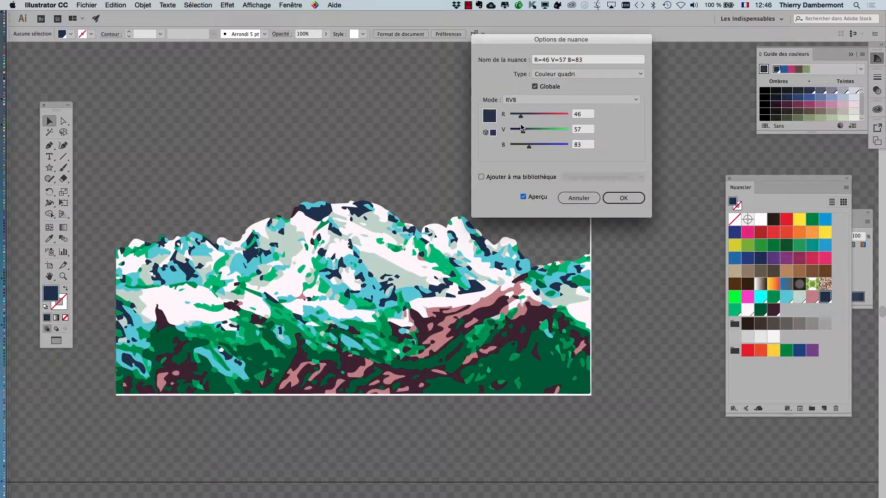
click(539, 115)
drag(539, 115, 532, 115)
click(544, 131)
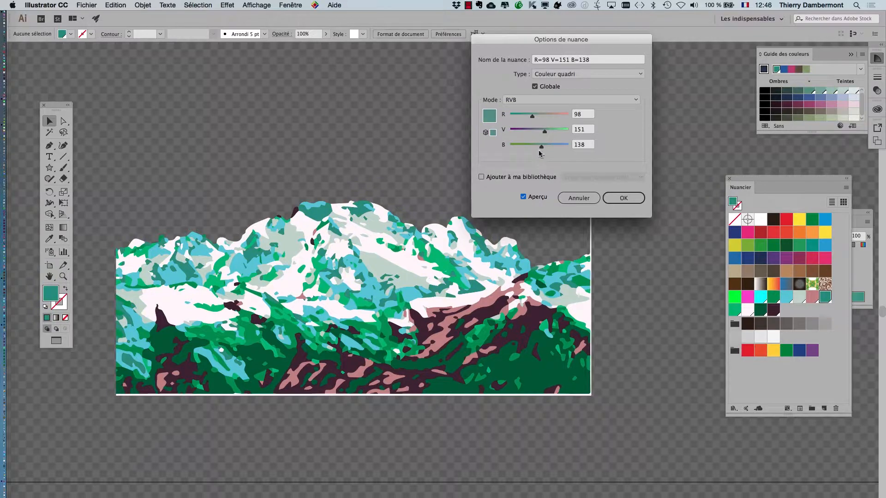
click(623, 198)
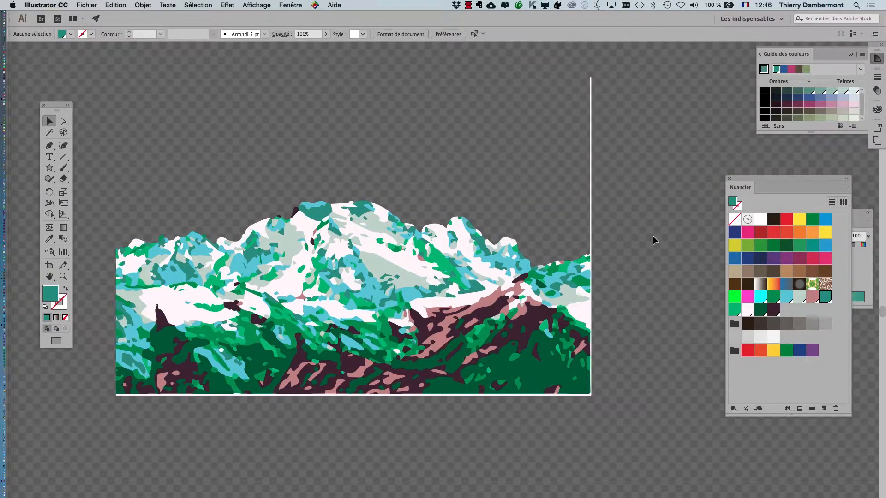
Step: Select the recoloured mountain group and examine the commands for editing its colours, including the Recolor Artwork presets
click(450, 291)
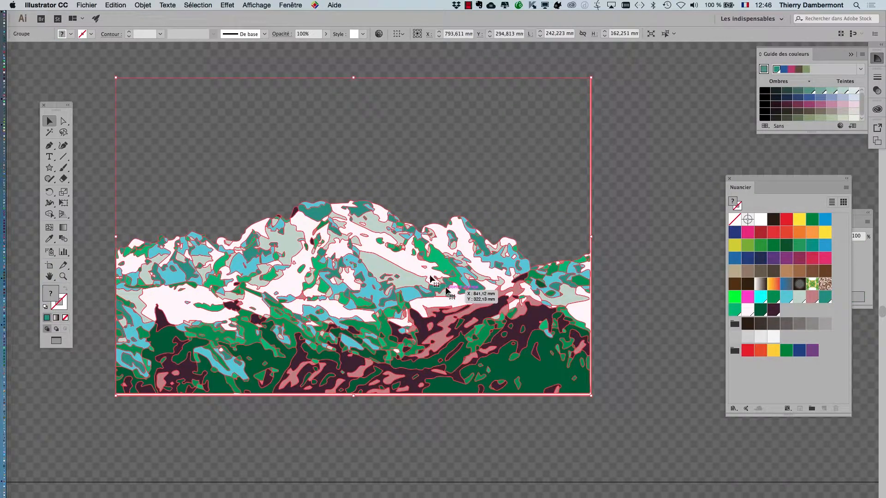
click(95, 4)
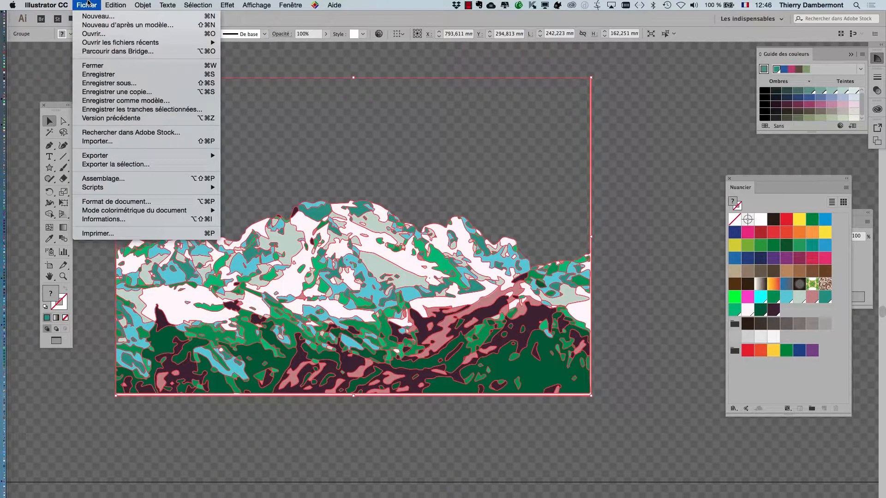
mouse_move(115, 5)
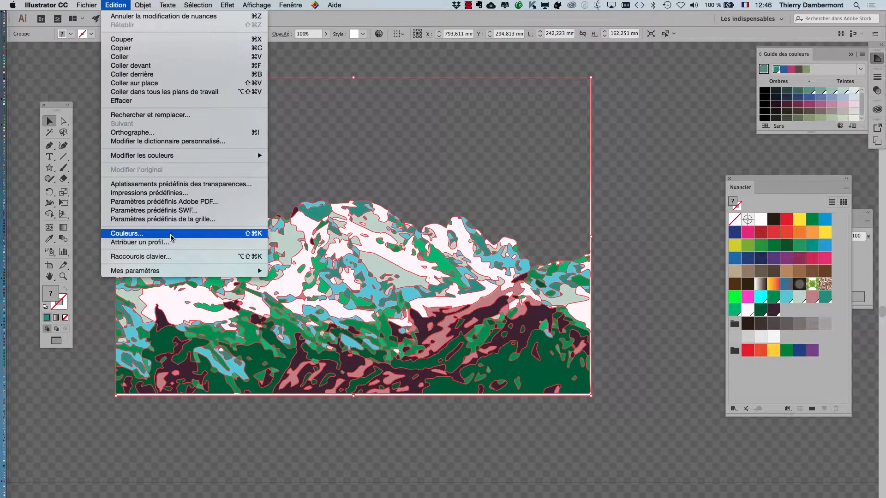
mouse_move(175, 156)
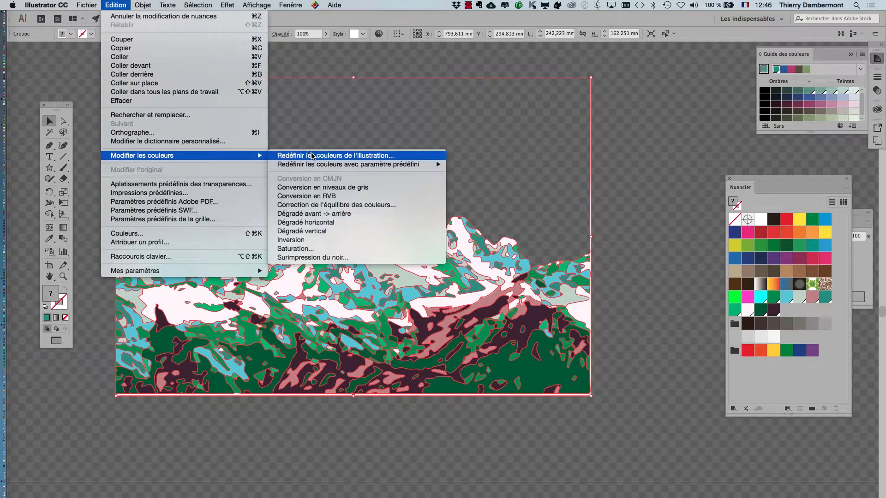
mouse_move(373, 164)
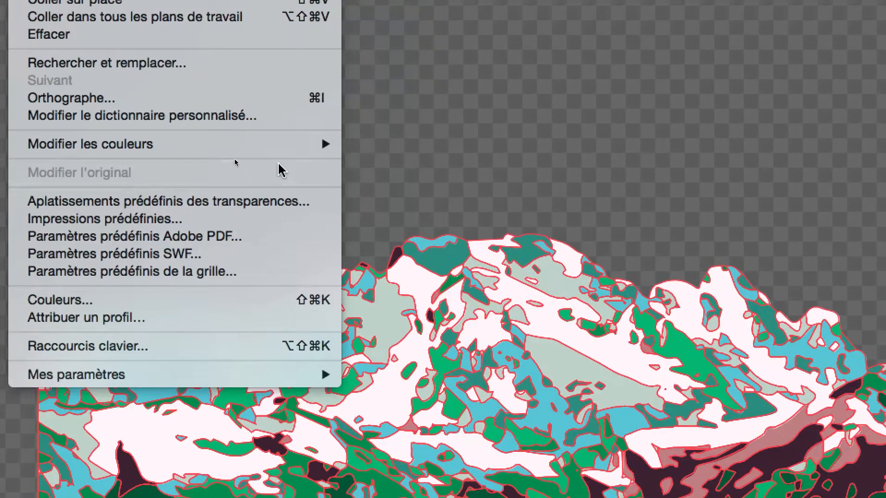
mouse_move(275, 154)
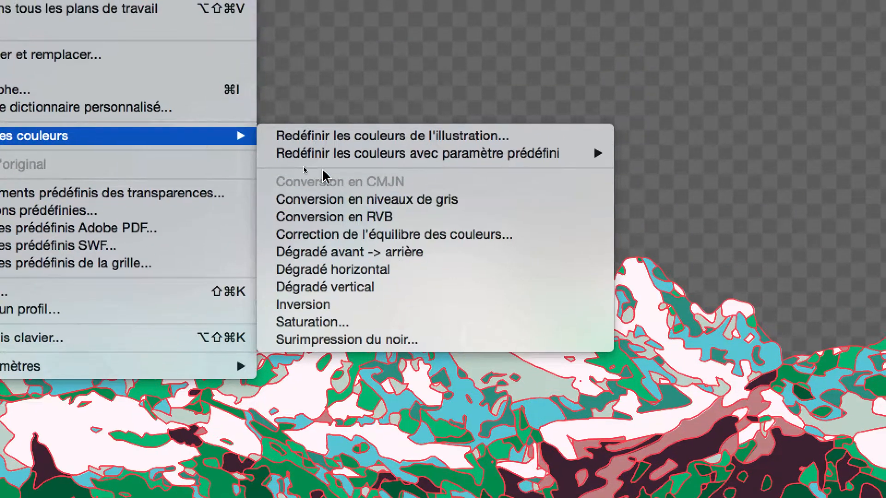
mouse_move(329, 137)
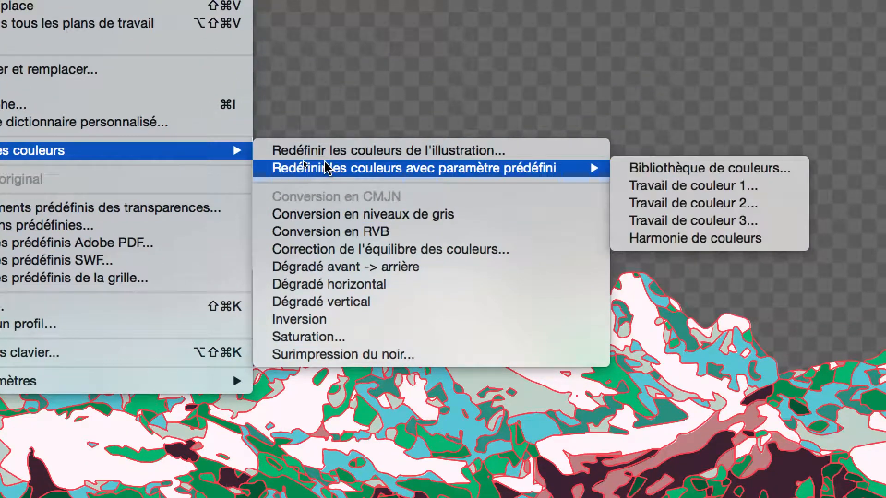